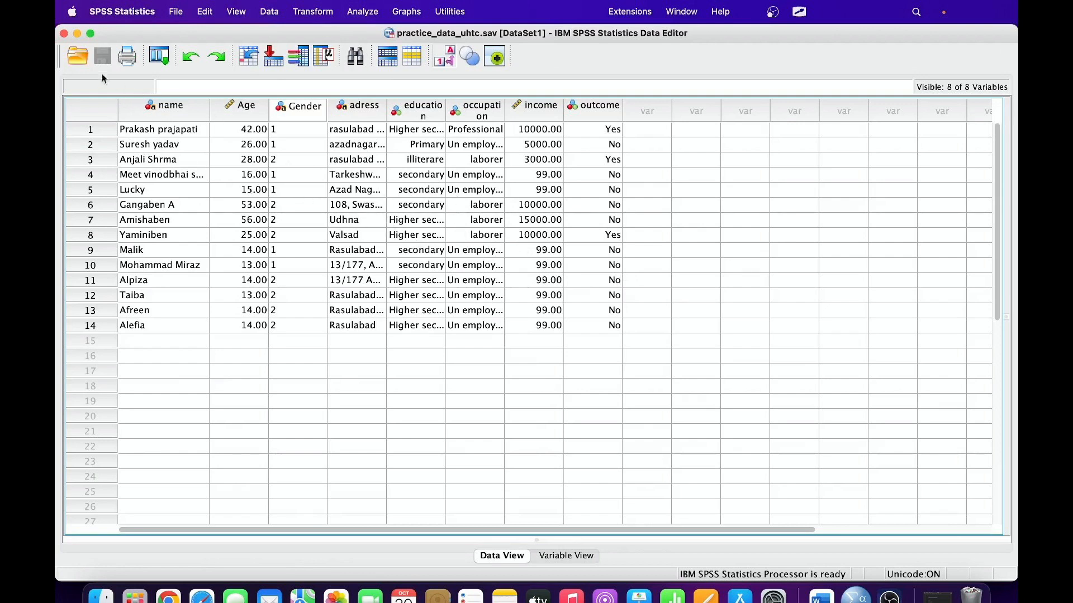
Step: Compare the variable labels and value definitions in practice_data_uhtc.sav with those in excel data demo.sav
{"action": "left_click", "coordinate": [559, 556]}
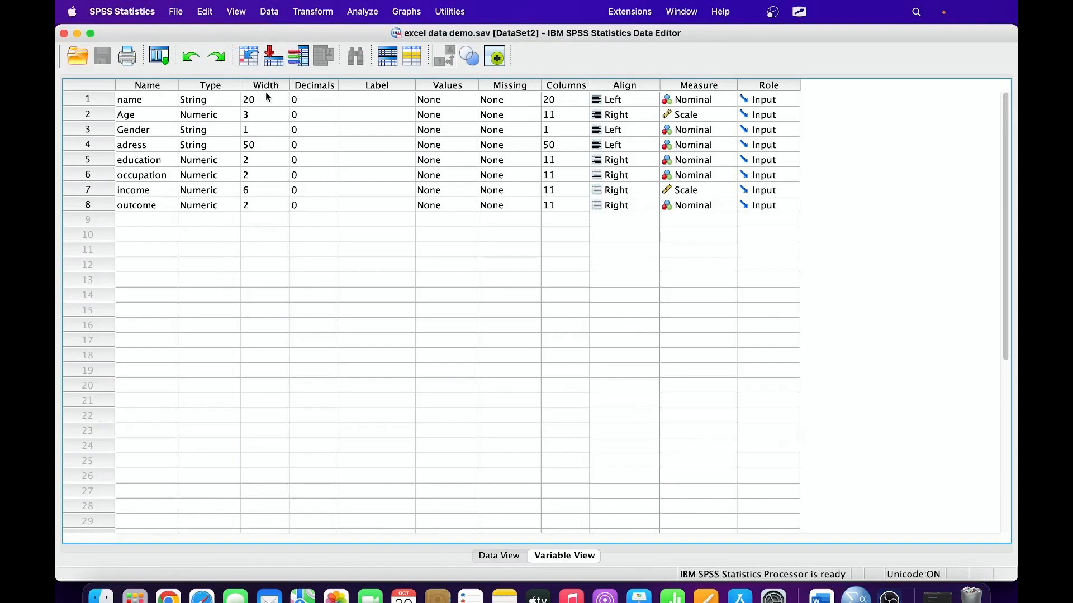
{"action": "left_click", "coordinate": [270, 13]}
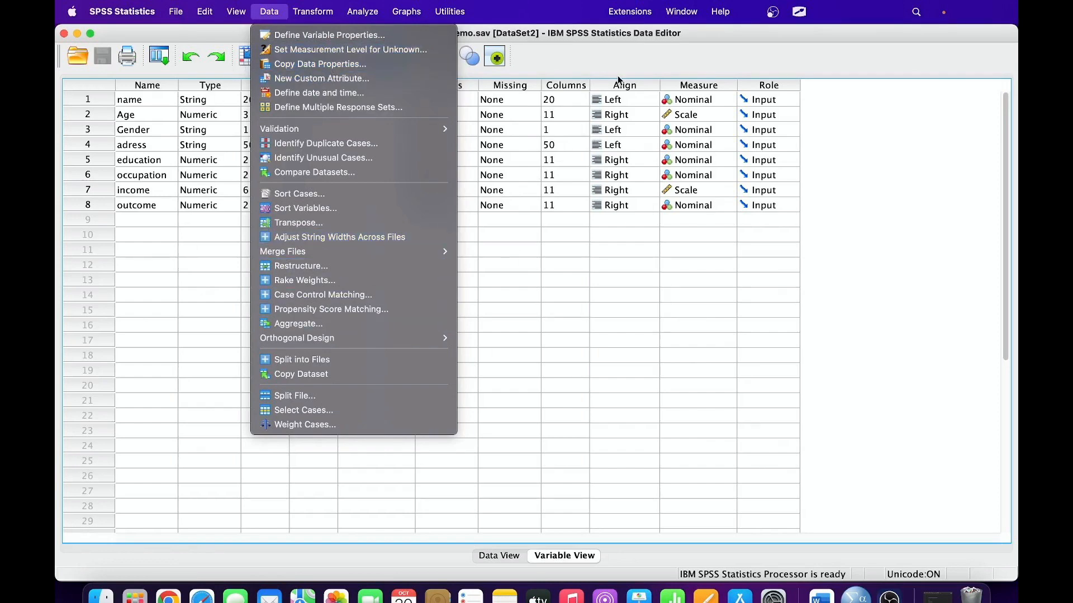
{"action": "left_click", "coordinate": [686, 15]}
{"action": "left_click", "coordinate": [686, 16]}
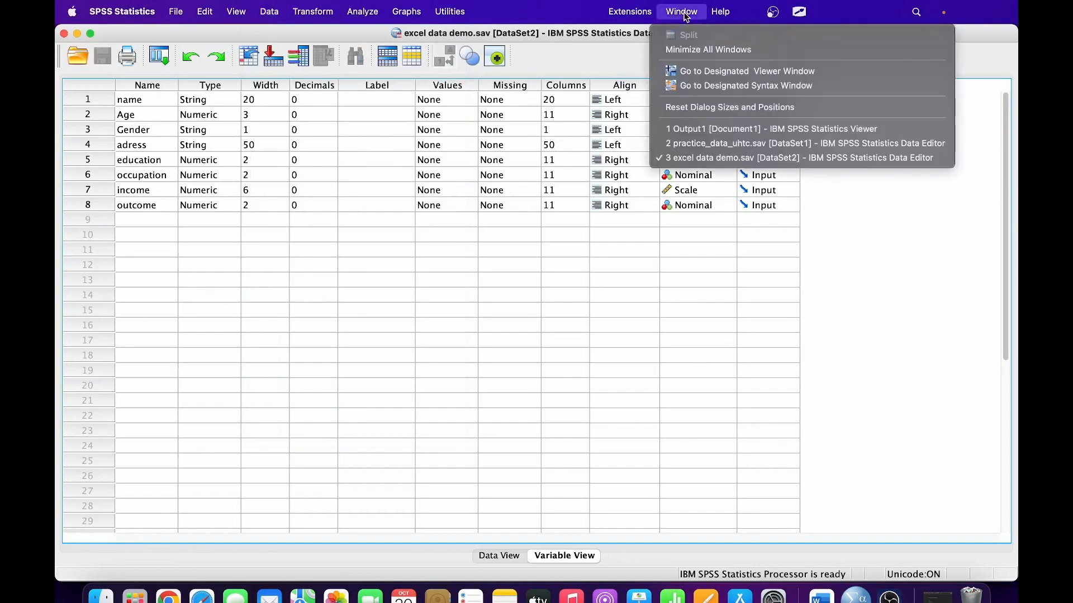
{"action": "left_click", "coordinate": [720, 148]}
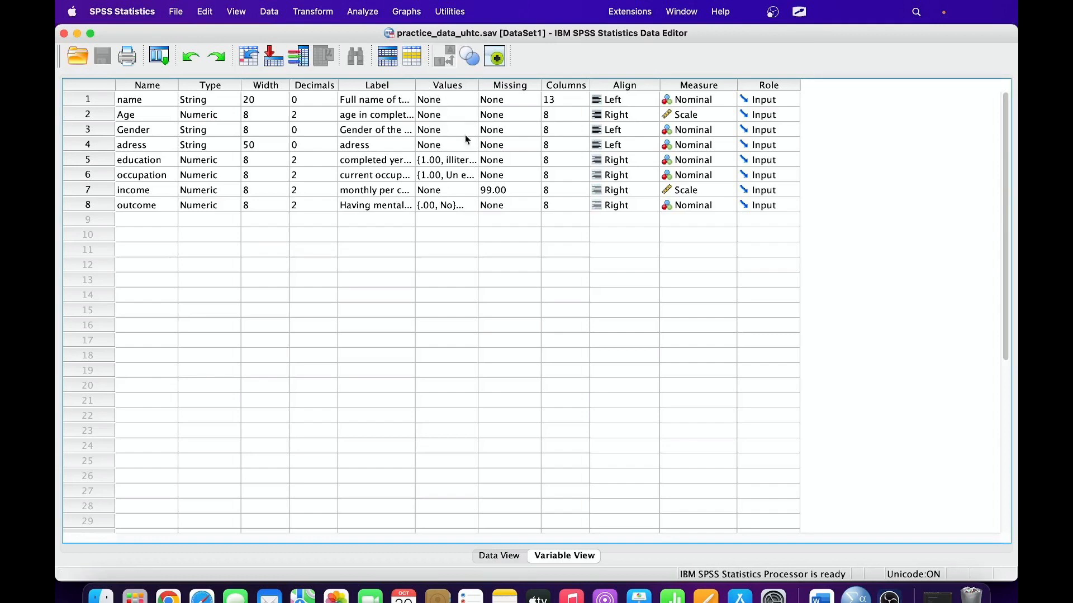
{"action": "left_click", "coordinate": [384, 101]}
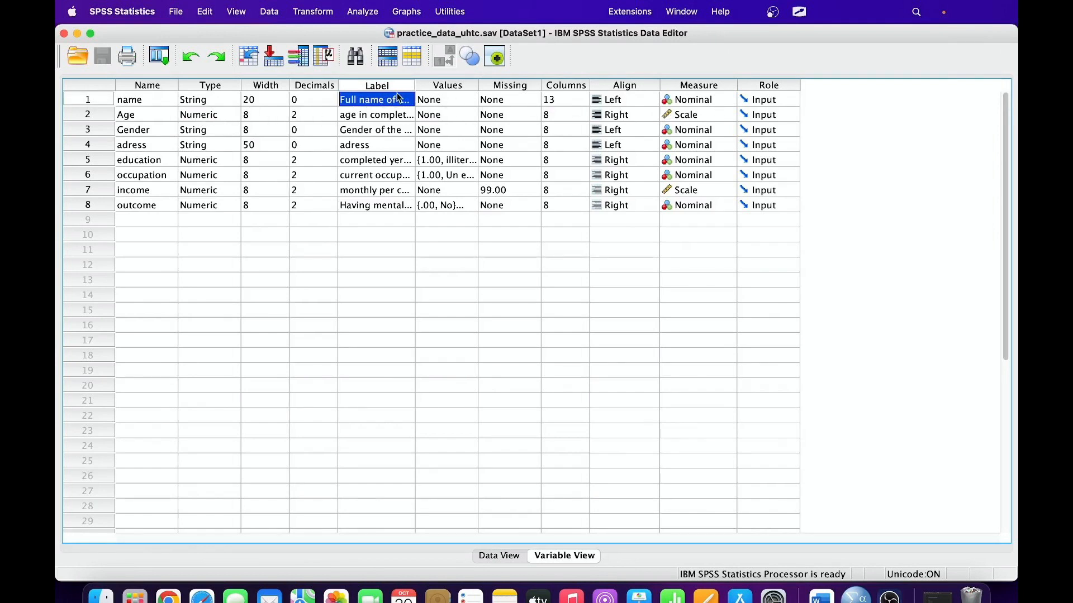
{"action": "left_click", "coordinate": [681, 11]}
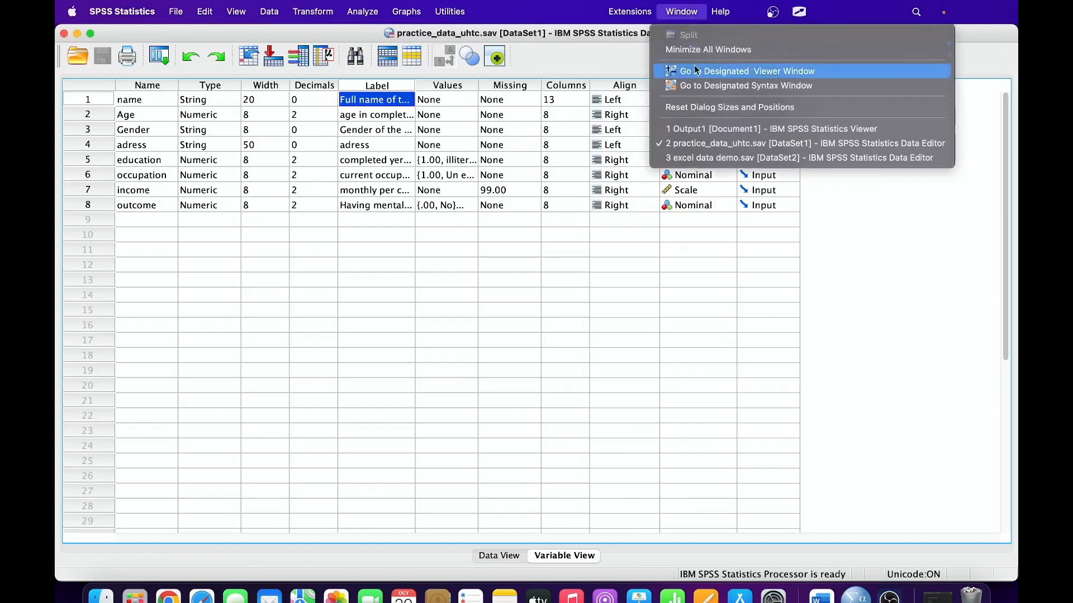
{"action": "left_click", "coordinate": [706, 159]}
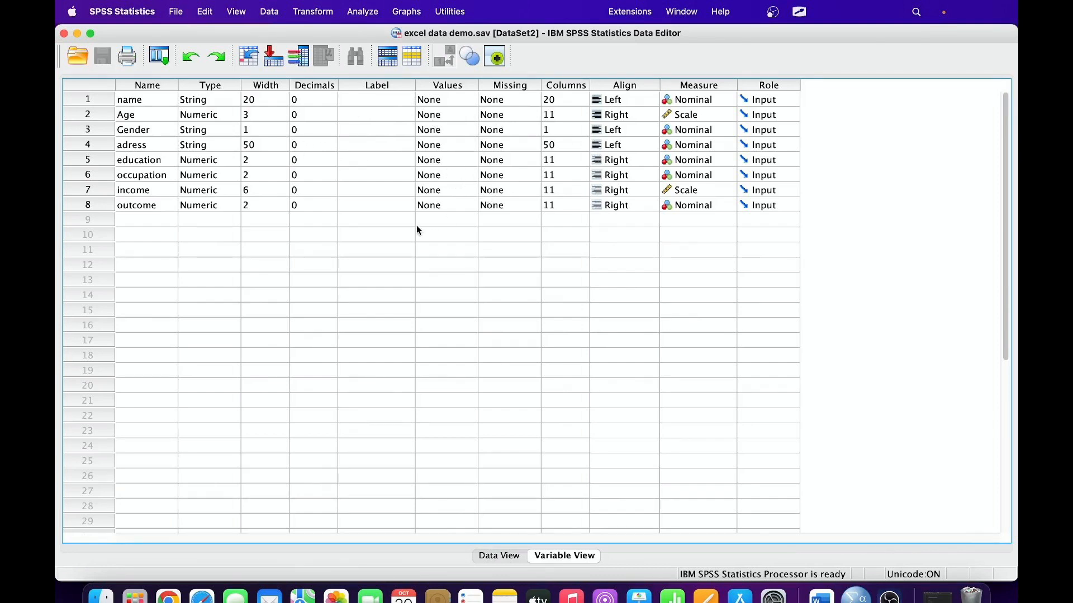
Step: Scan all eight variables with Define Variable Properties and review the suggested measurement level for the name variable
{"action": "left_click", "coordinate": [270, 15]}
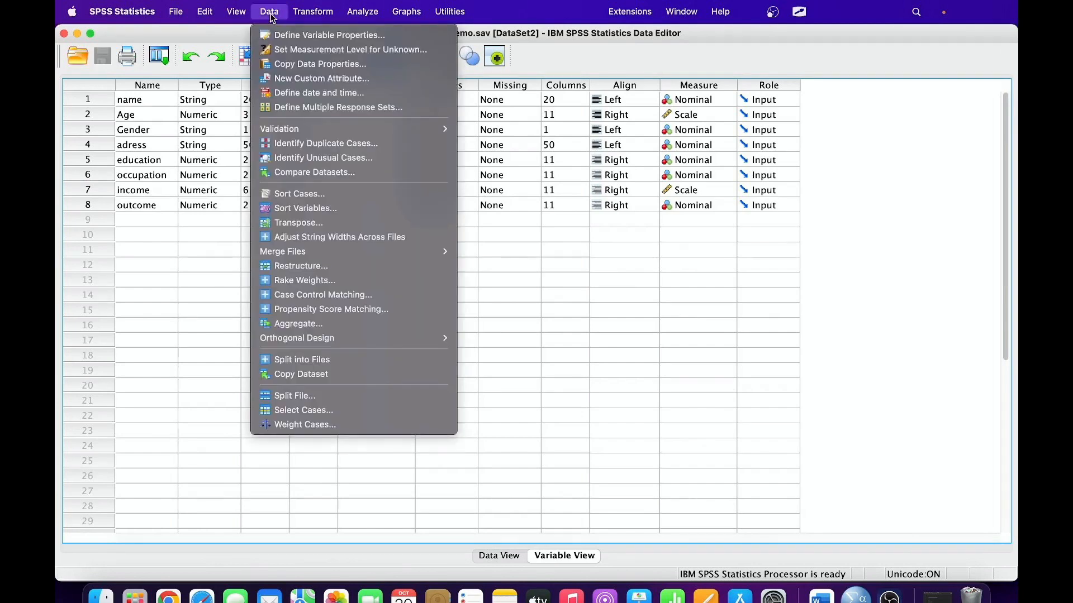
{"action": "left_click", "coordinate": [296, 37]}
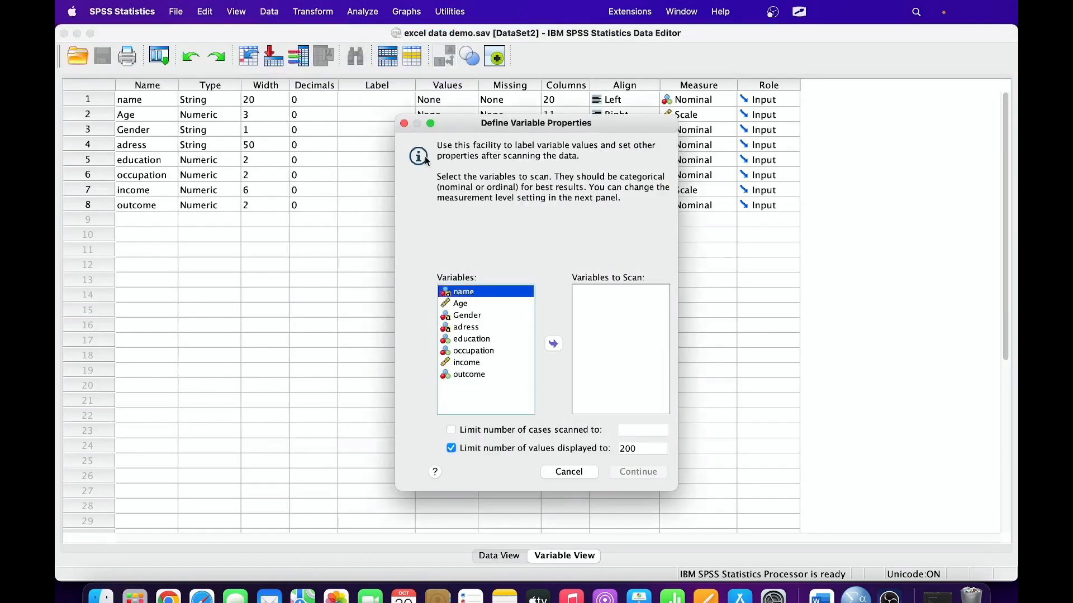
{"action": "left_click_drag", "start_coordinate": [564, 123], "coordinate": [602, 109]}
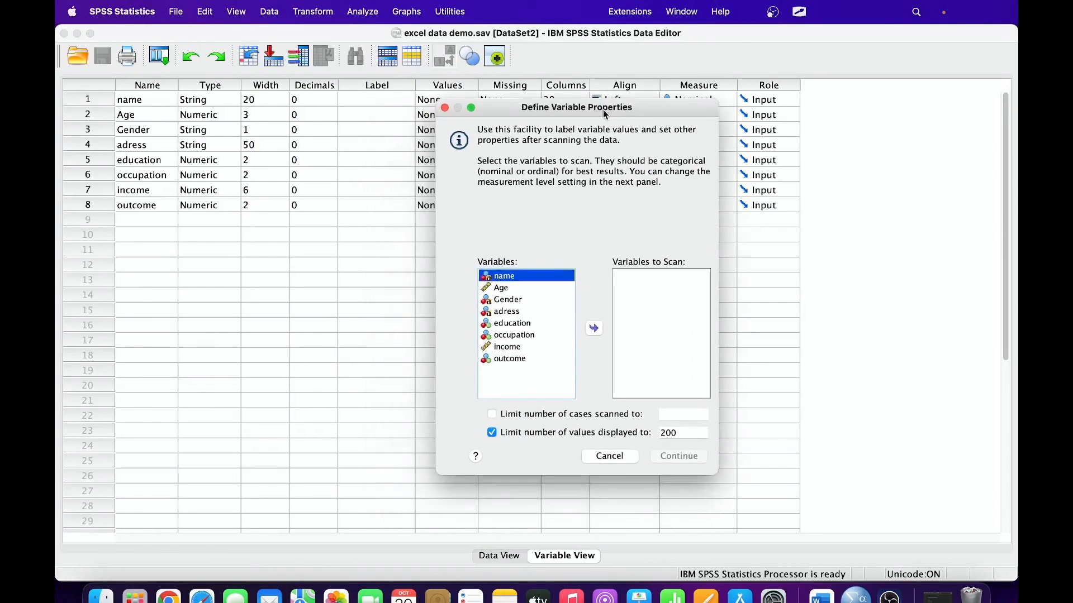
{"action": "left_click", "coordinate": [504, 360]}
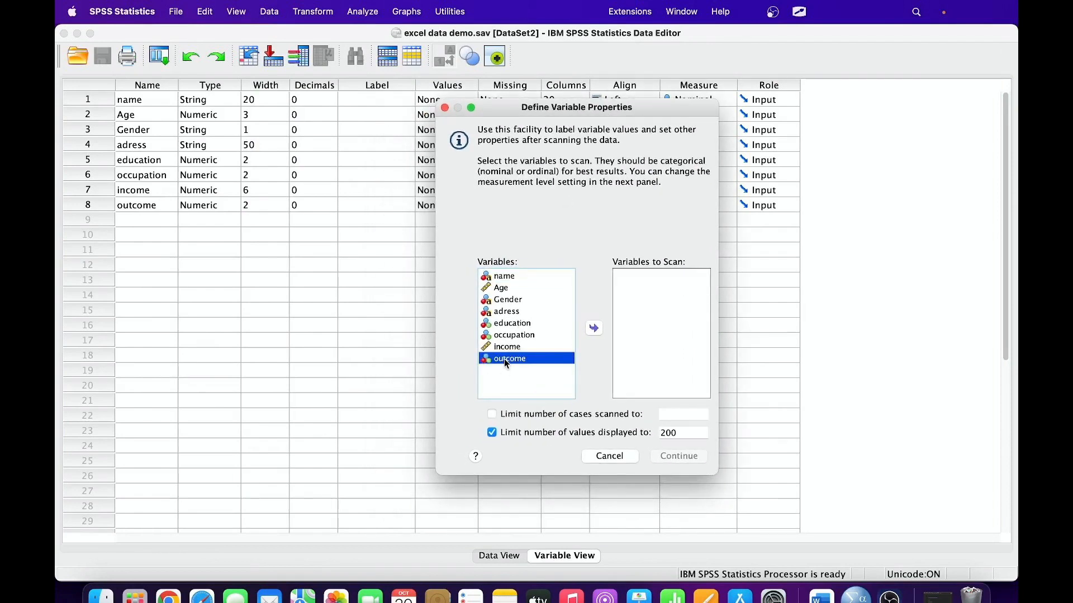
{"action": "key", "text": "super+a"}
{"action": "left_click", "coordinate": [593, 330]}
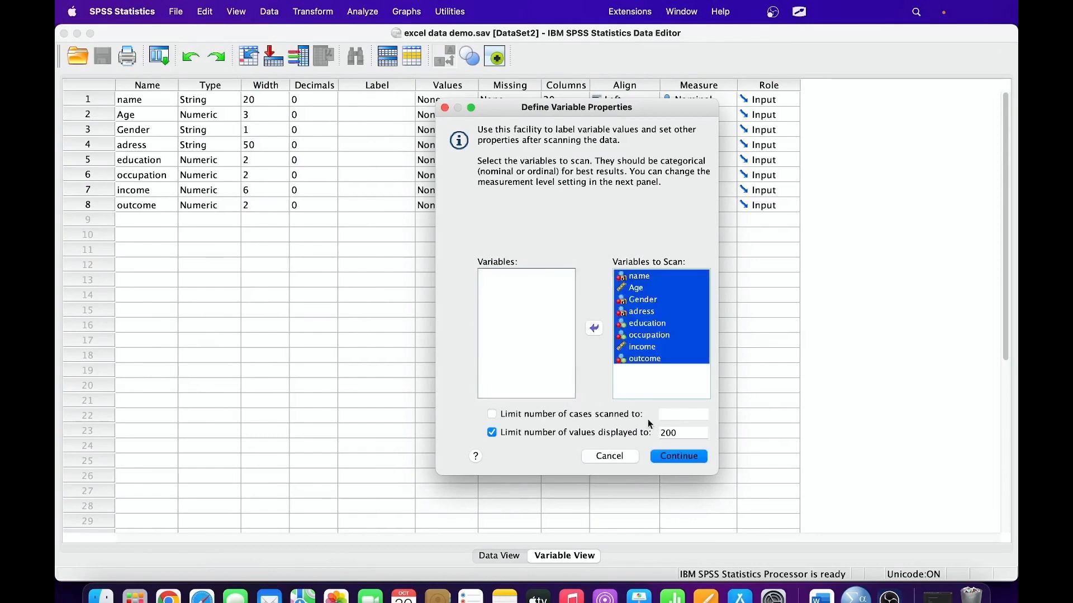
{"action": "left_click", "coordinate": [675, 457]}
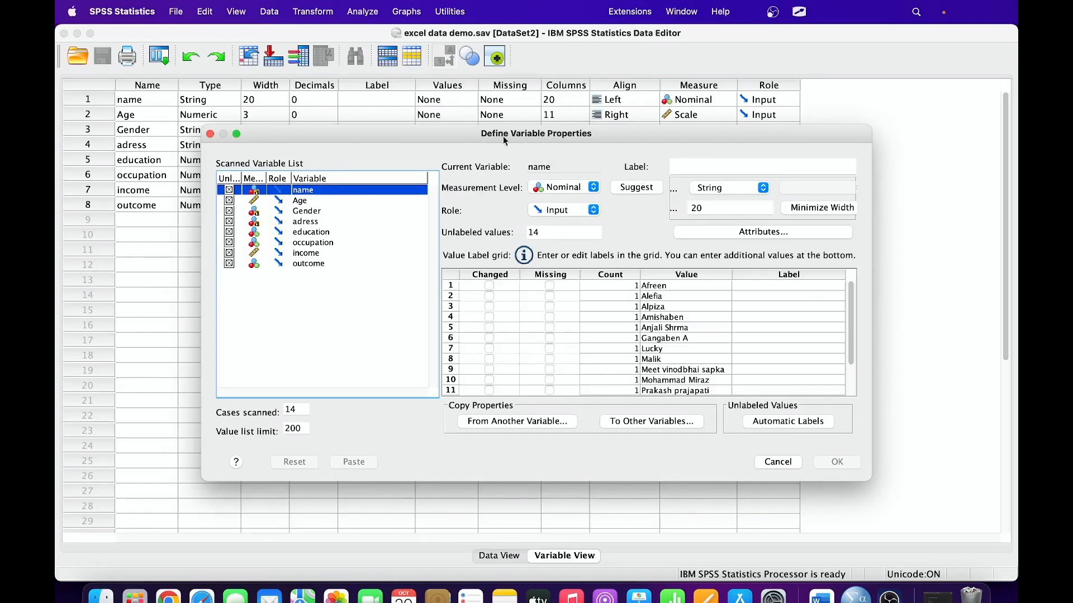
{"action": "left_click", "coordinate": [637, 189]}
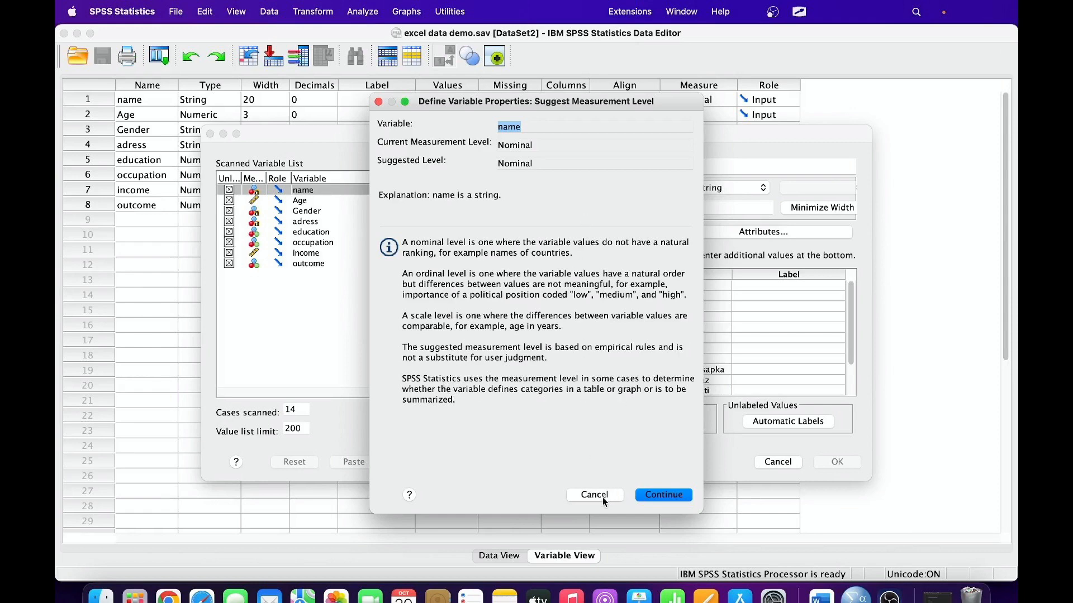
{"action": "left_click", "coordinate": [648, 494]}
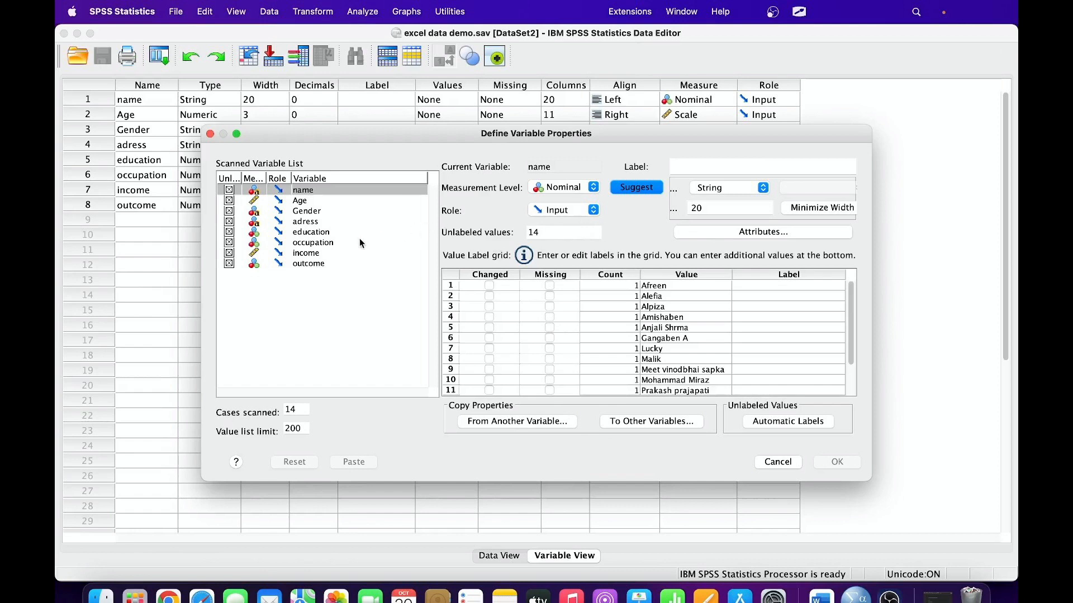
Step: Review the options for copying properties between the outcome variable and other variables, then leave Define Variable Properties without applying anything
{"action": "left_click", "coordinate": [300, 263]}
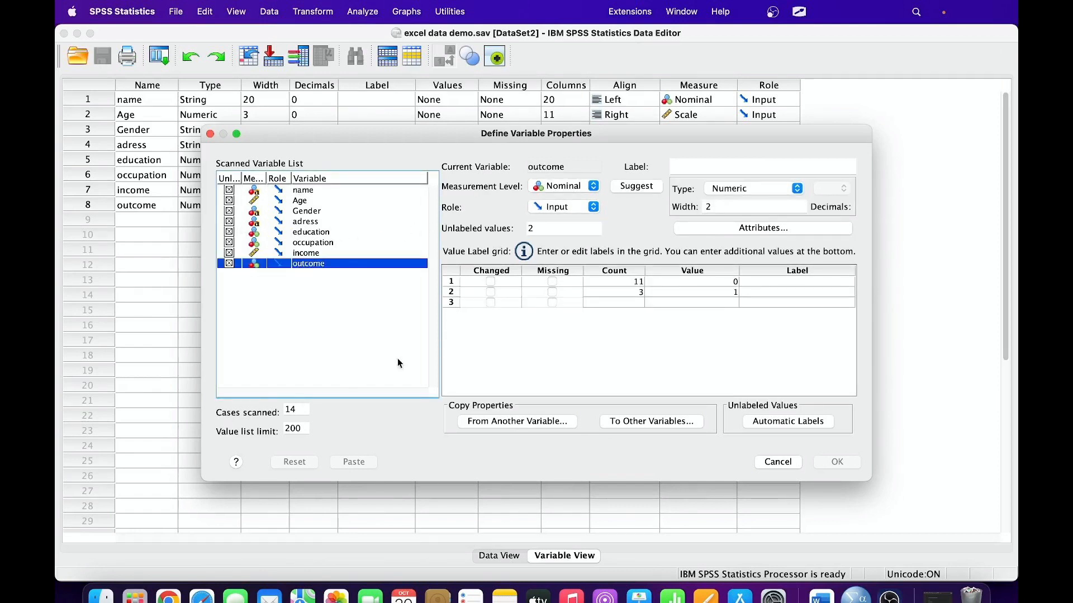
{"action": "left_click", "coordinate": [488, 423]}
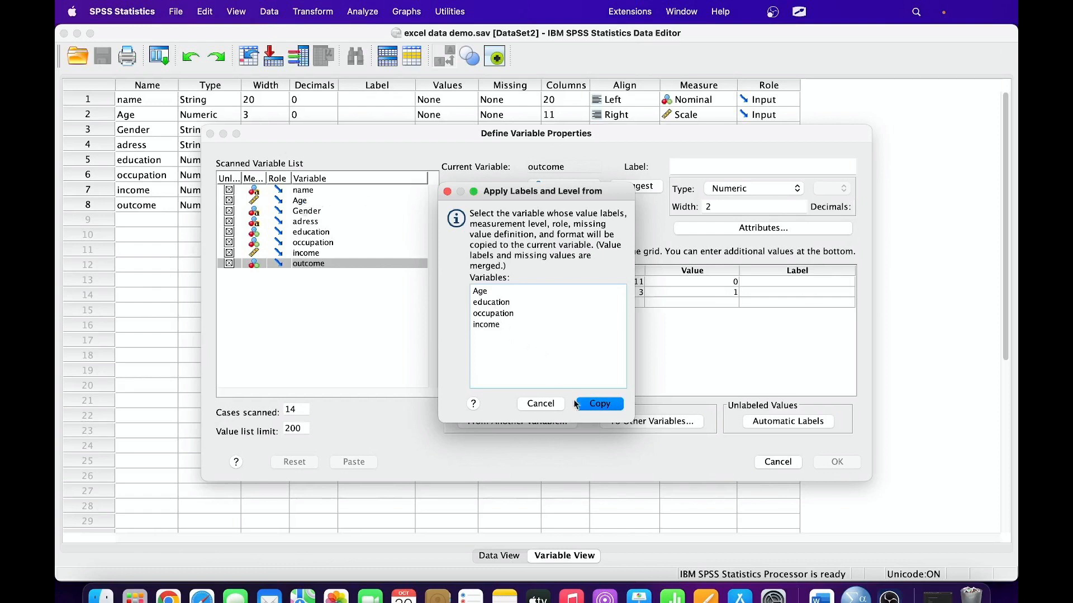
{"action": "left_click", "coordinate": [550, 404]}
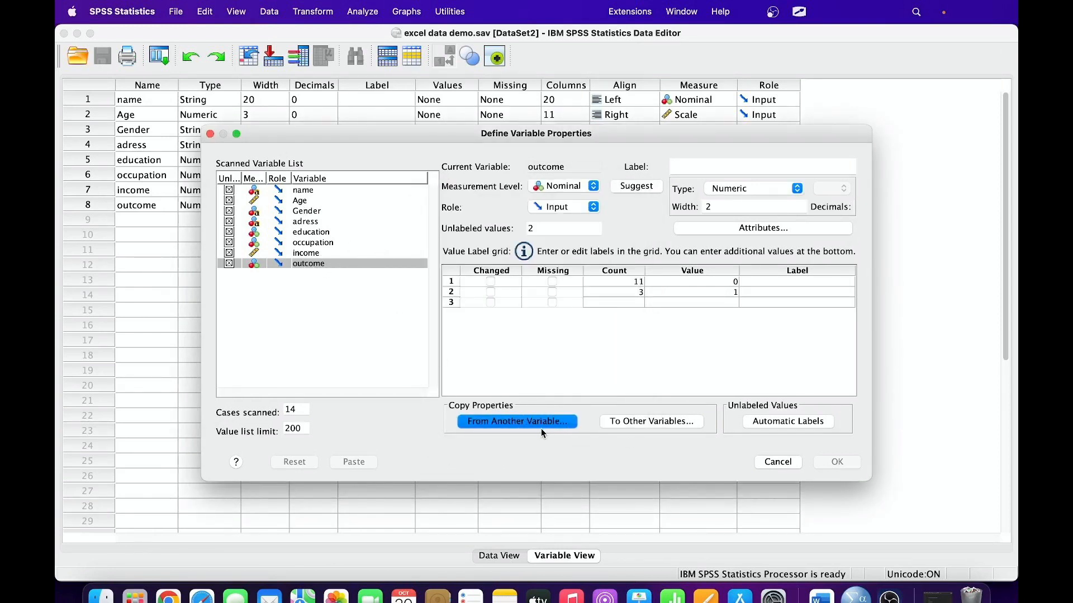
{"action": "left_click", "coordinate": [649, 424]}
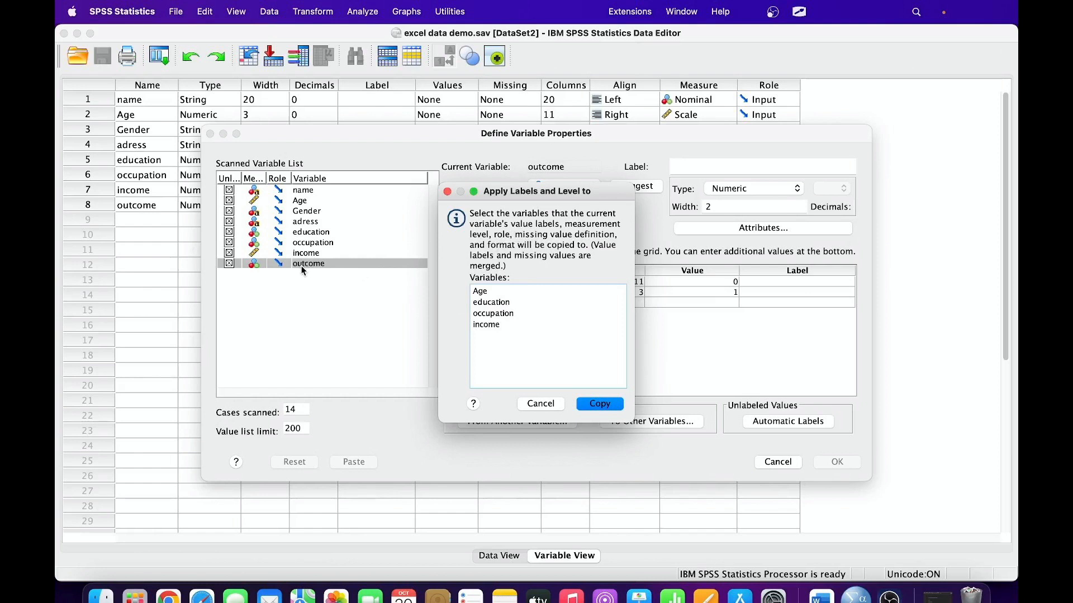
{"action": "left_click", "coordinate": [540, 404]}
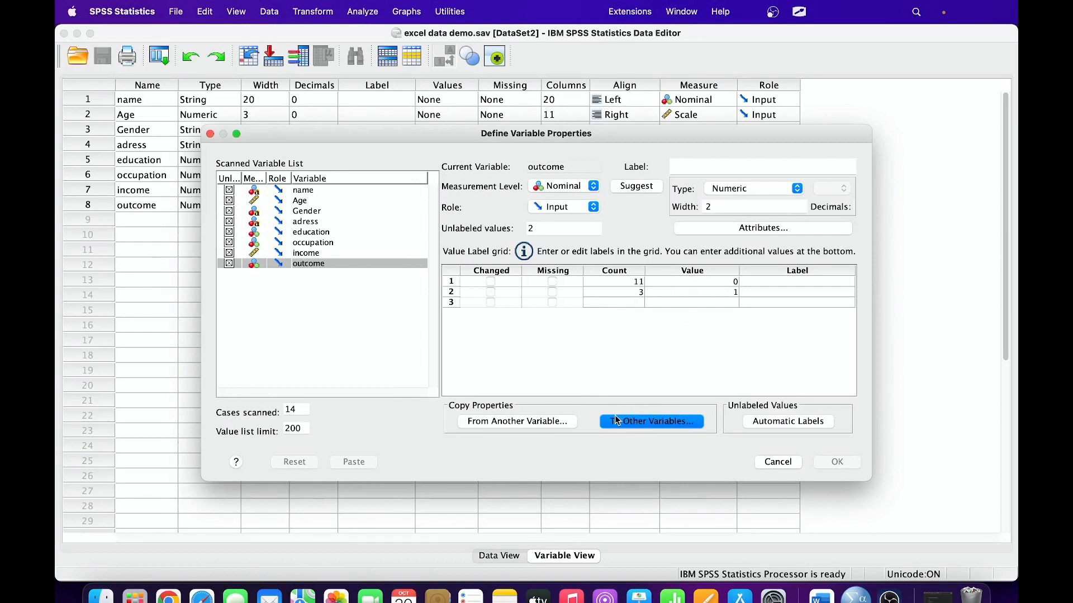
{"action": "left_click", "coordinate": [307, 266]}
{"action": "left_click", "coordinate": [492, 422]}
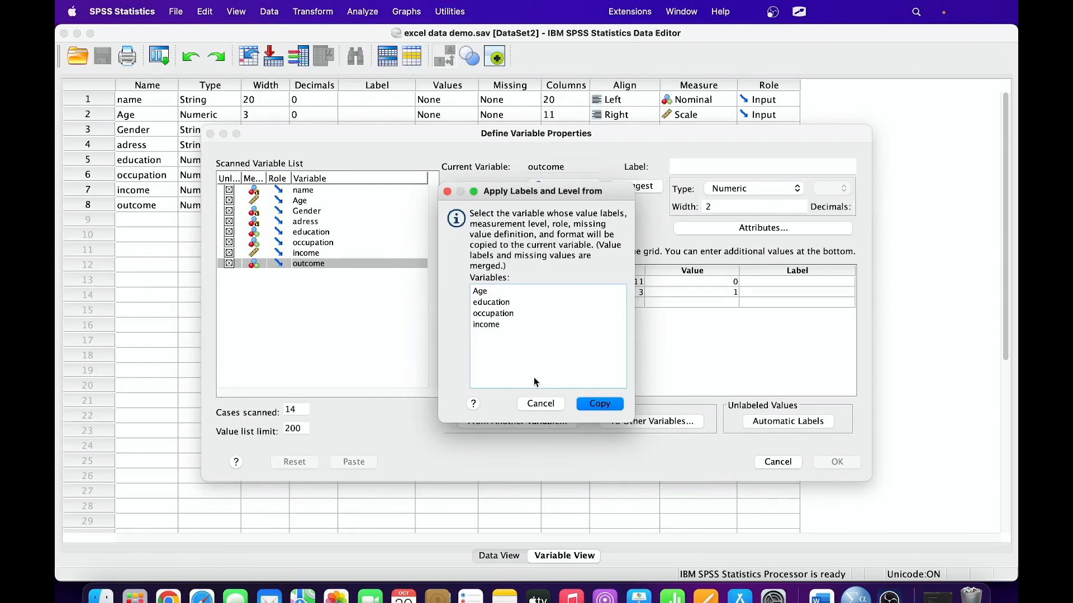
{"action": "left_click", "coordinate": [542, 404]}
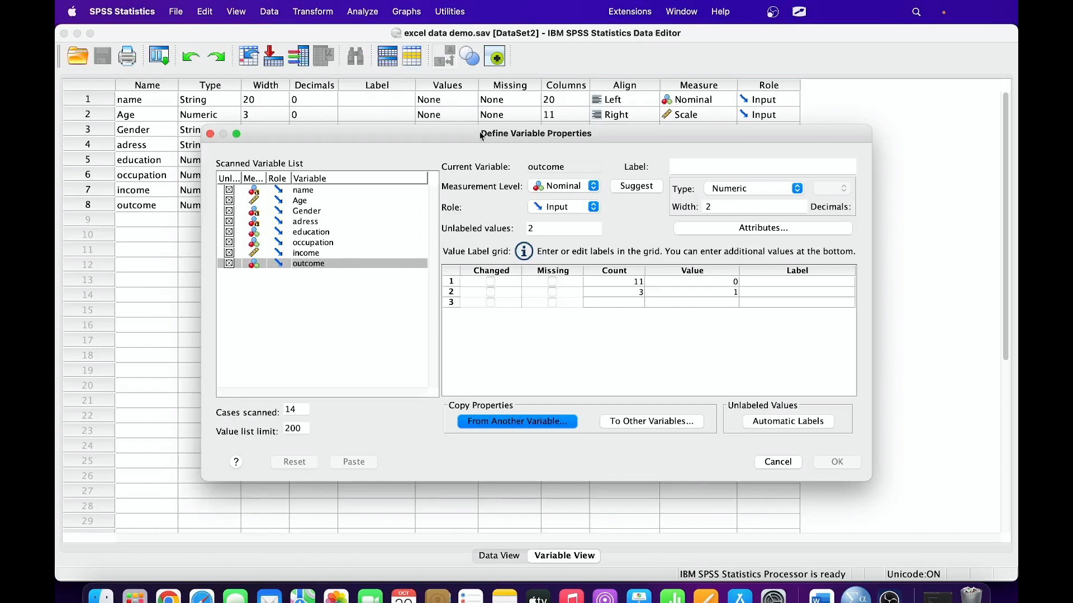
{"action": "left_click", "coordinate": [776, 463]}
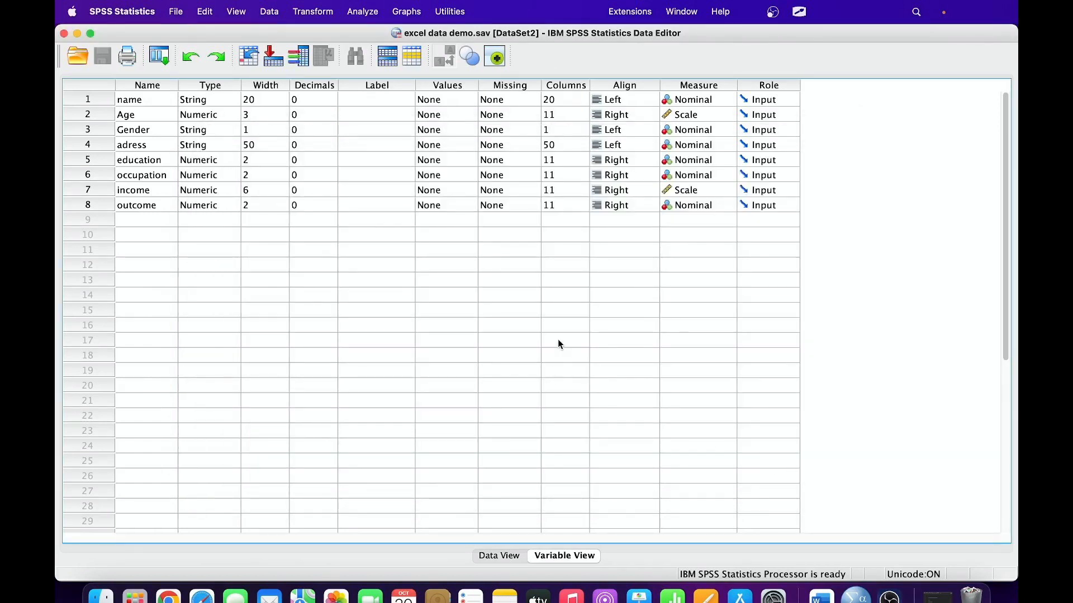
Step: Rename the outcome variable as outcome_mhdz
{"action": "left_click", "coordinate": [144, 206]}
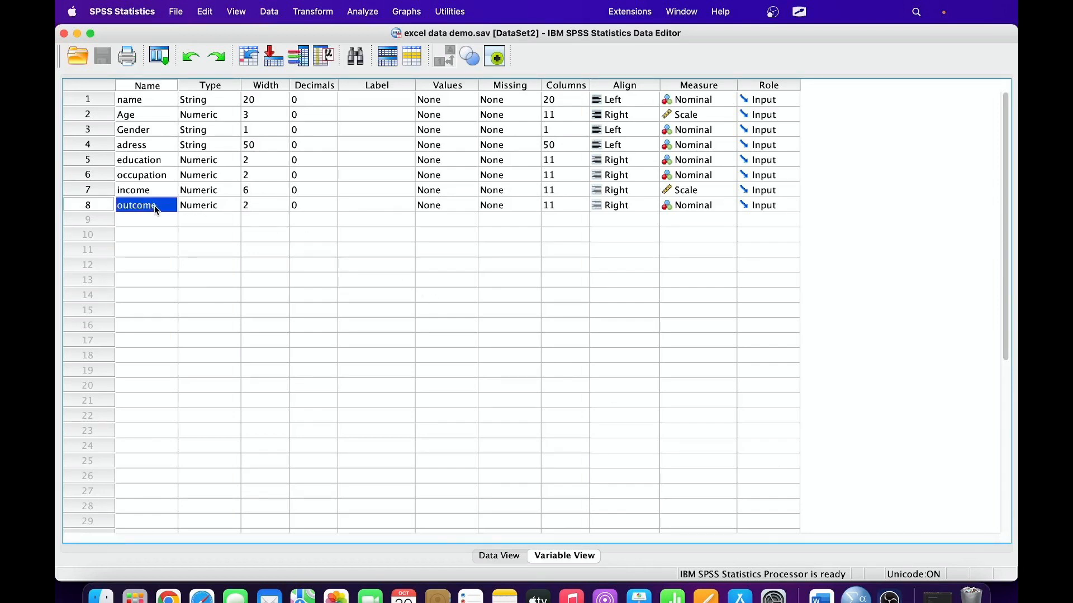
{"action": "double_click", "coordinate": [156, 206]}
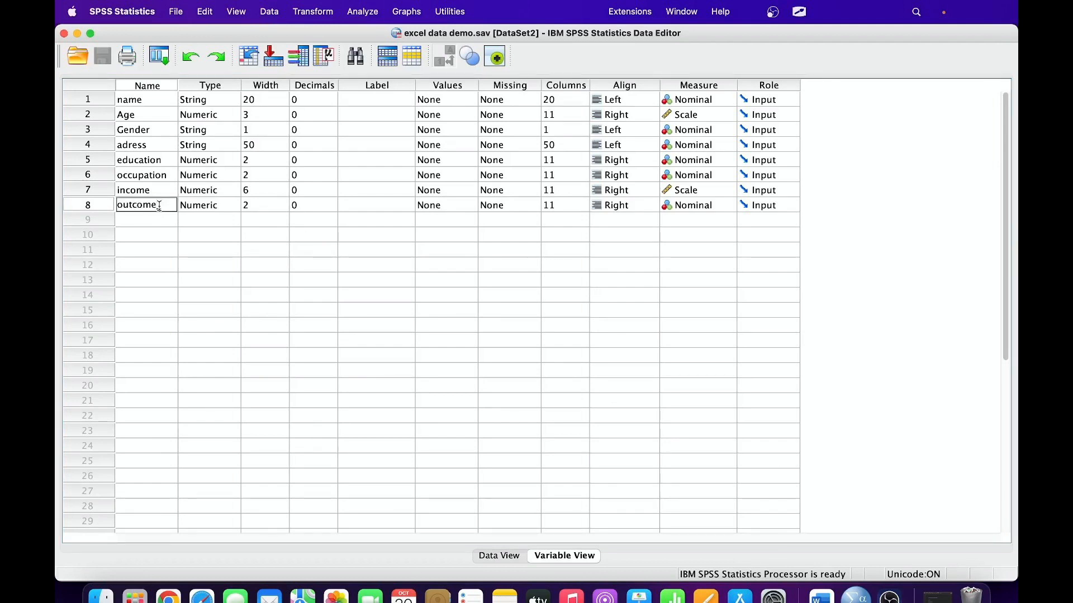
{"action": "type", "text": "_mhdz"}
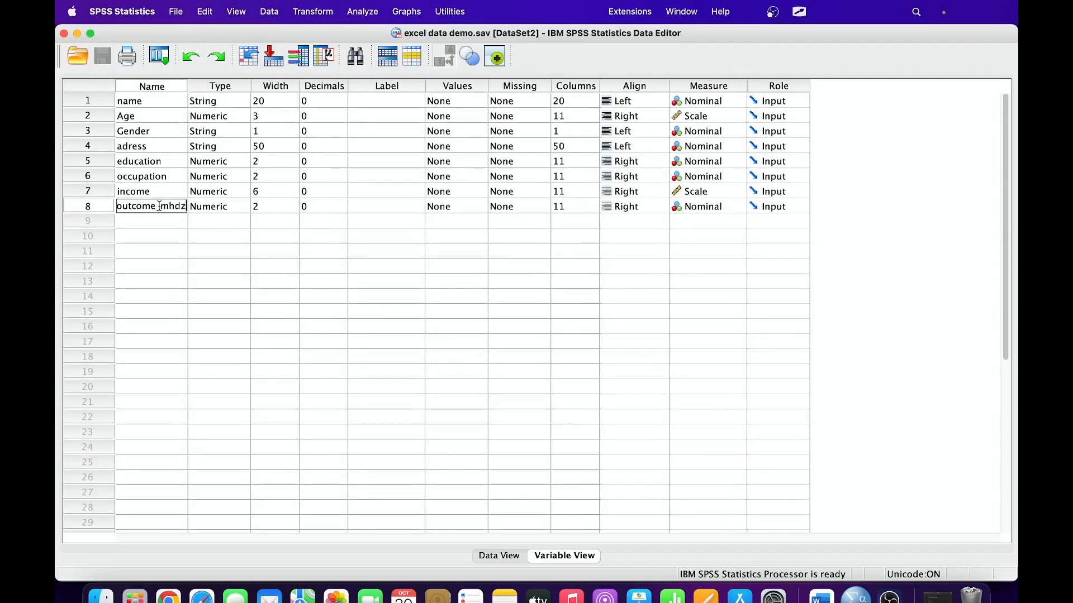
{"action": "key", "text": "Return"}
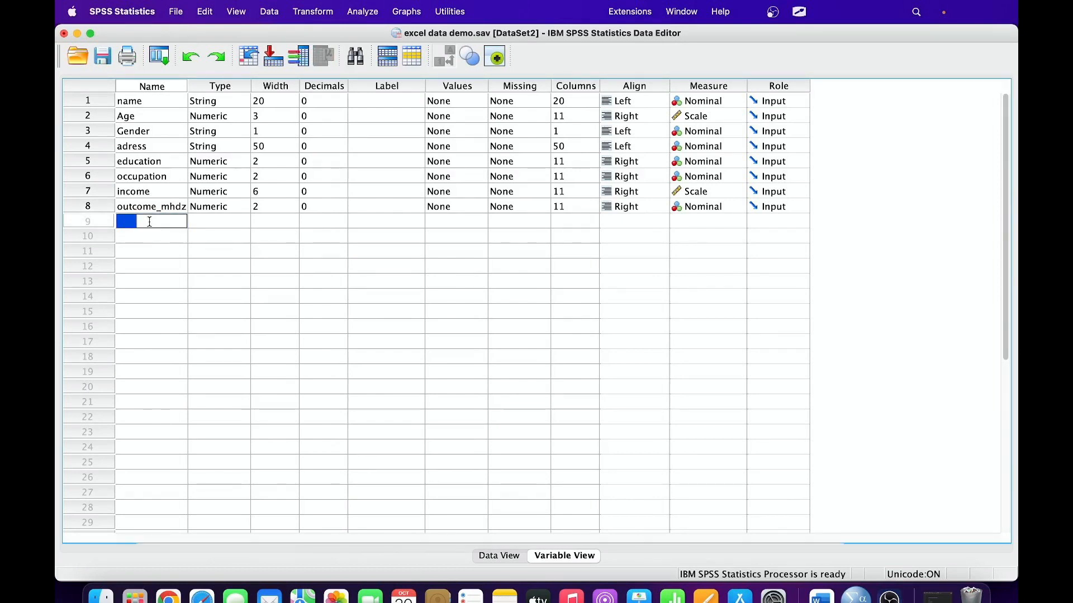
Step: Add a new variable named outcome_skindz in the first empty row below outcome_mhdz
{"action": "double_click", "coordinate": [153, 223]}
{"action": "type", "text": "outc"}
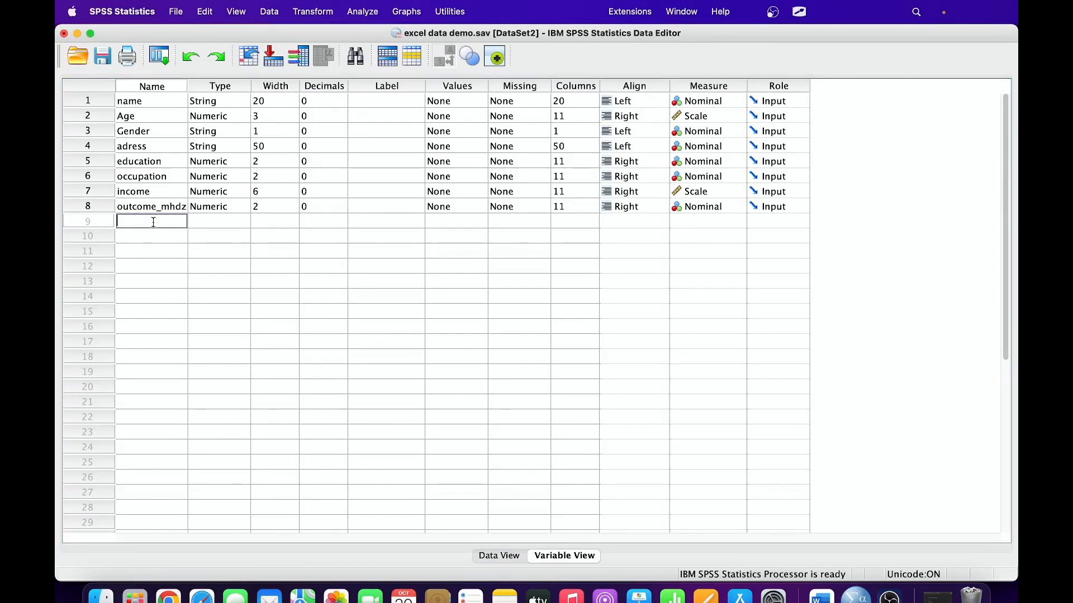
{"action": "type", "text": "om"}
{"action": "type", "text": "e_skindz"}
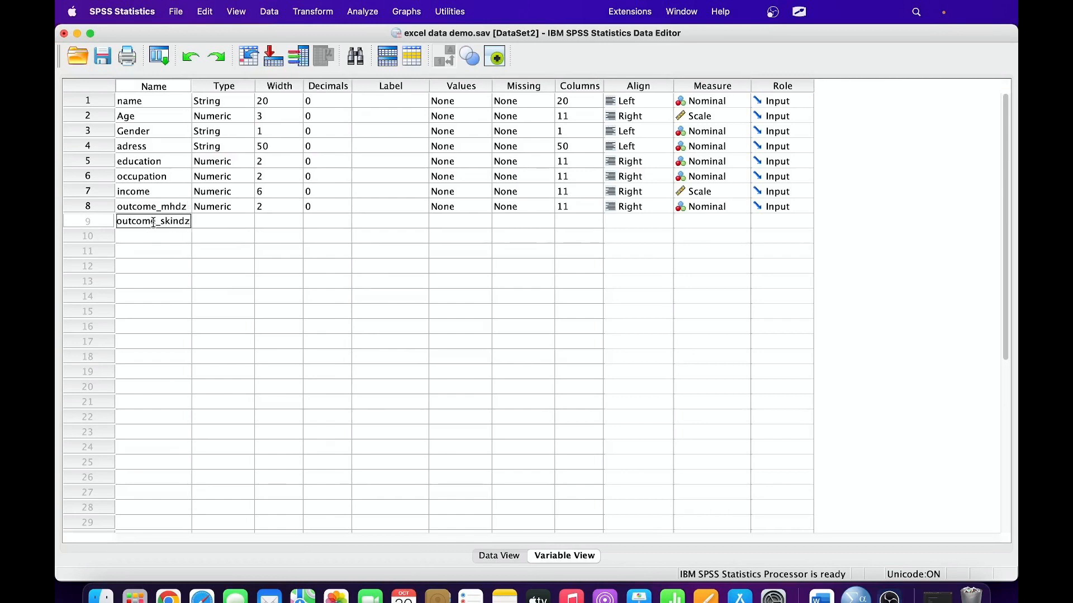
{"action": "key", "text": "Return"}
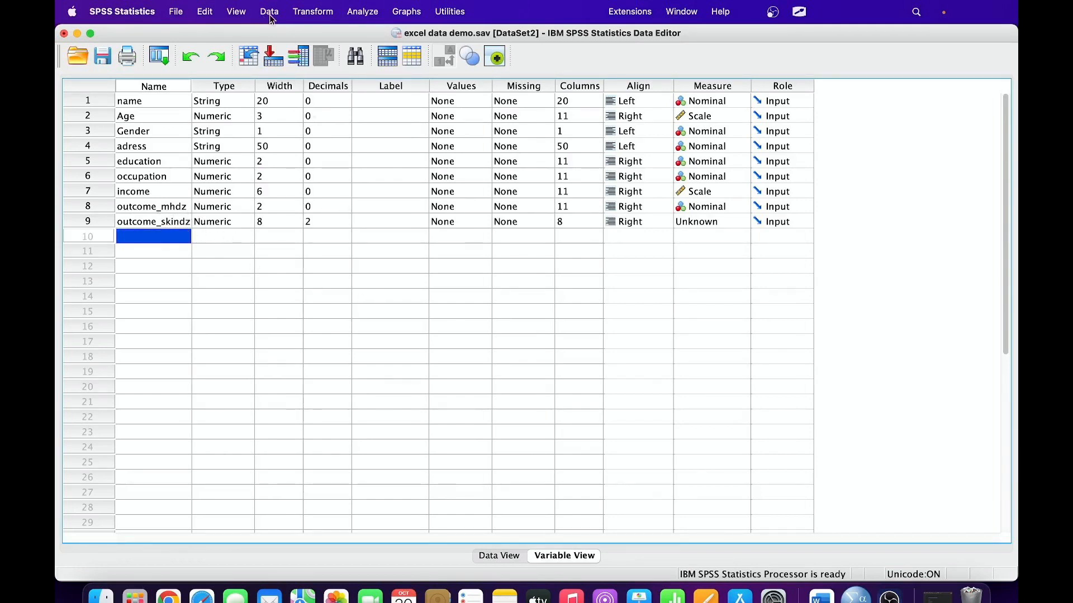
Step: Enter "is there a mental health issue" as the label of the outcome_mhdz variable
{"action": "left_click", "coordinate": [162, 206]}
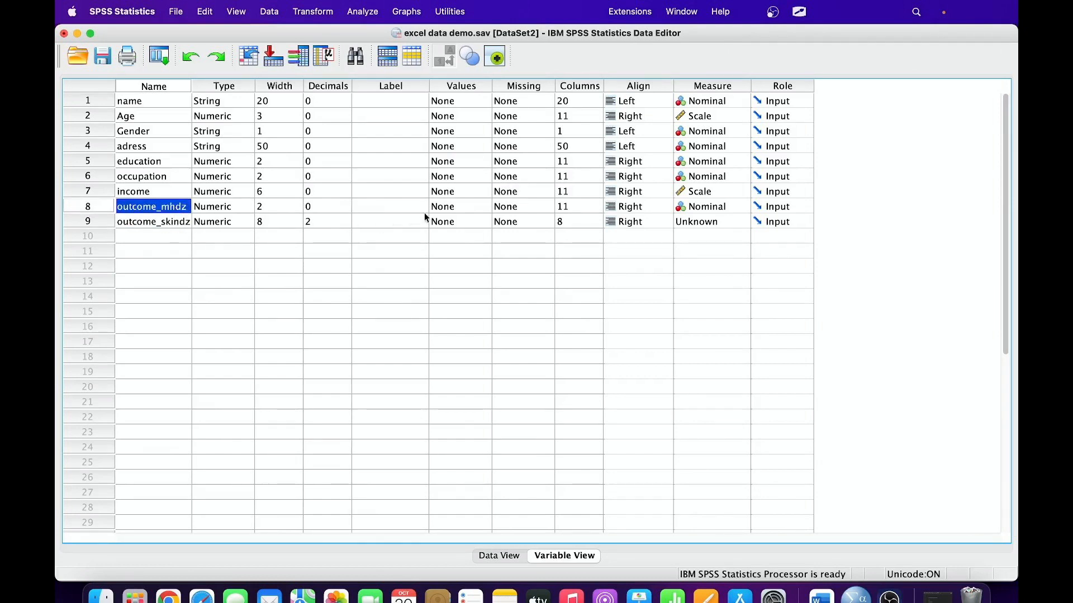
{"action": "double_click", "coordinate": [372, 207]}
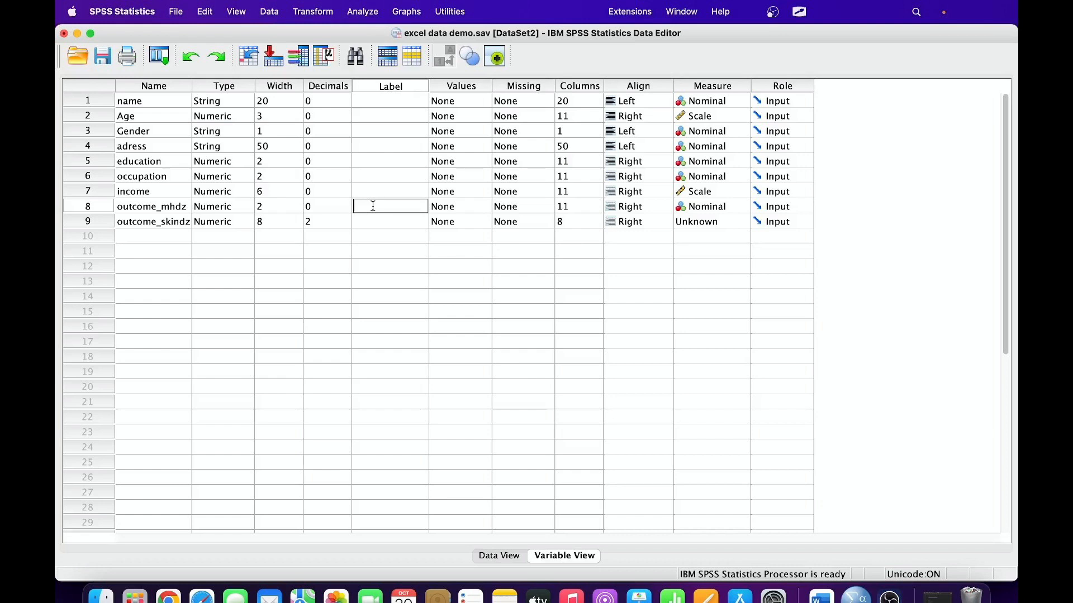
{"action": "type", "text": "is there a mental helat"}
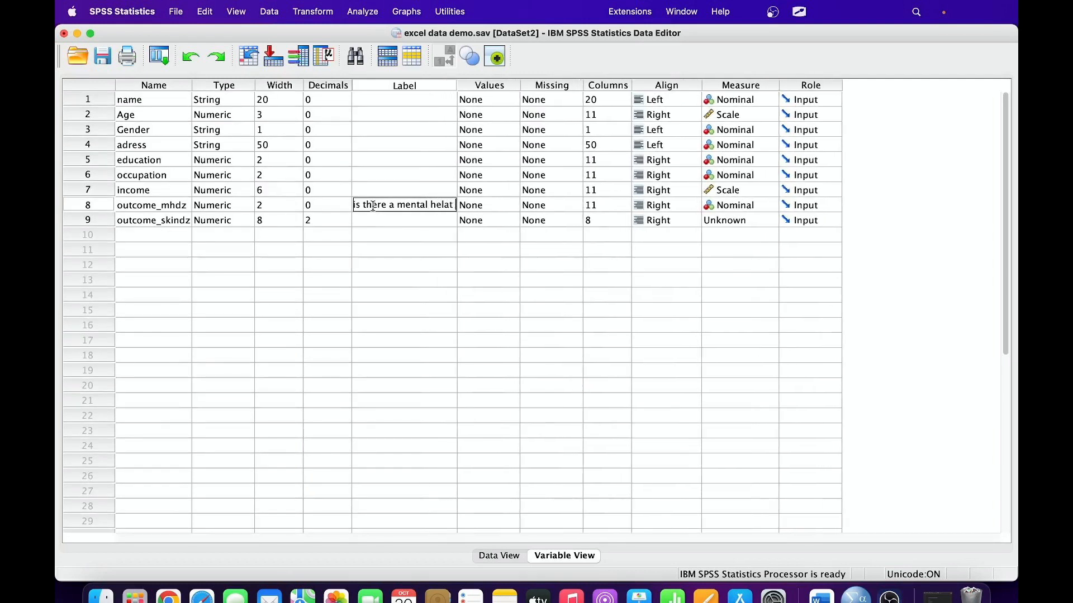
{"action": "key", "text": "BackSpace"}
{"action": "key", "text": "BackSpace"}
{"action": "key", "text": "BackSpace"}
{"action": "key", "text": "BackSpace"}
{"action": "type", "text": "alth"}
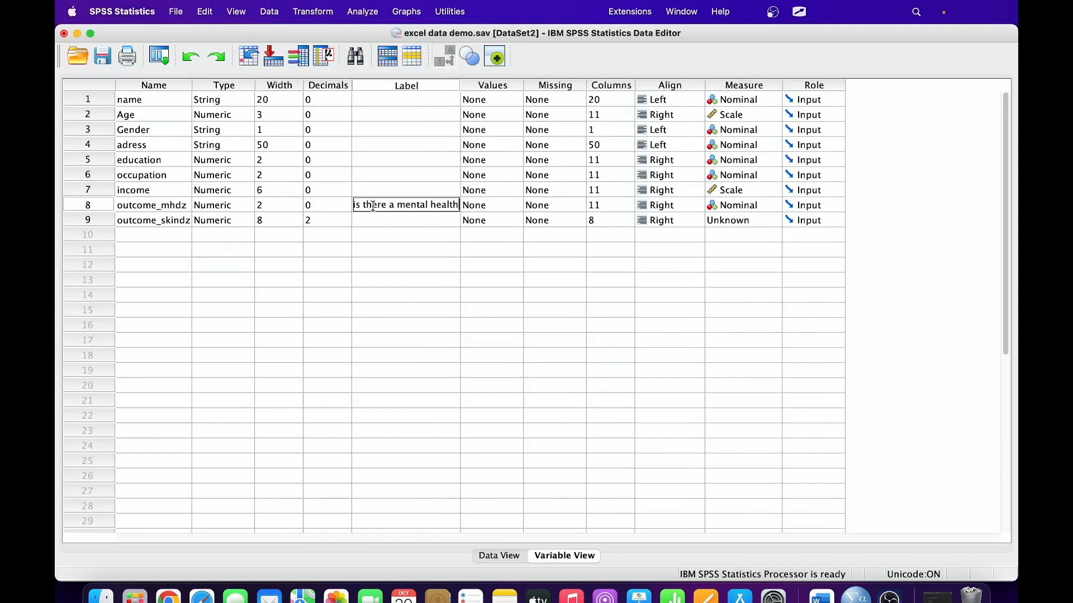
{"action": "type", "text": " issue"}
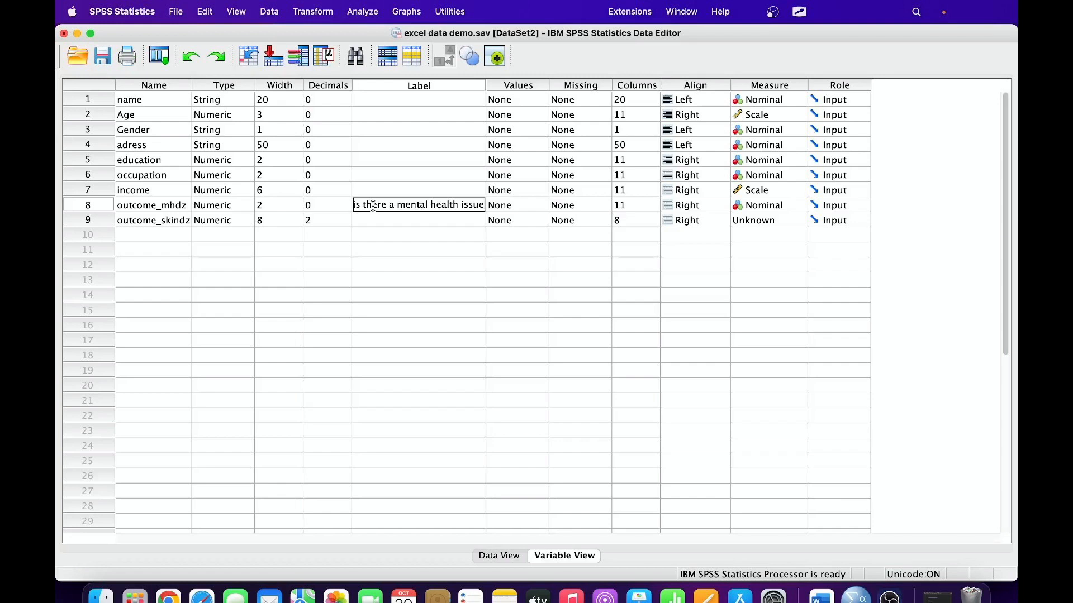
Step: Define the value labels 1 = Yes and 2 = No for outcome_mhdz
{"action": "left_click", "coordinate": [497, 210]}
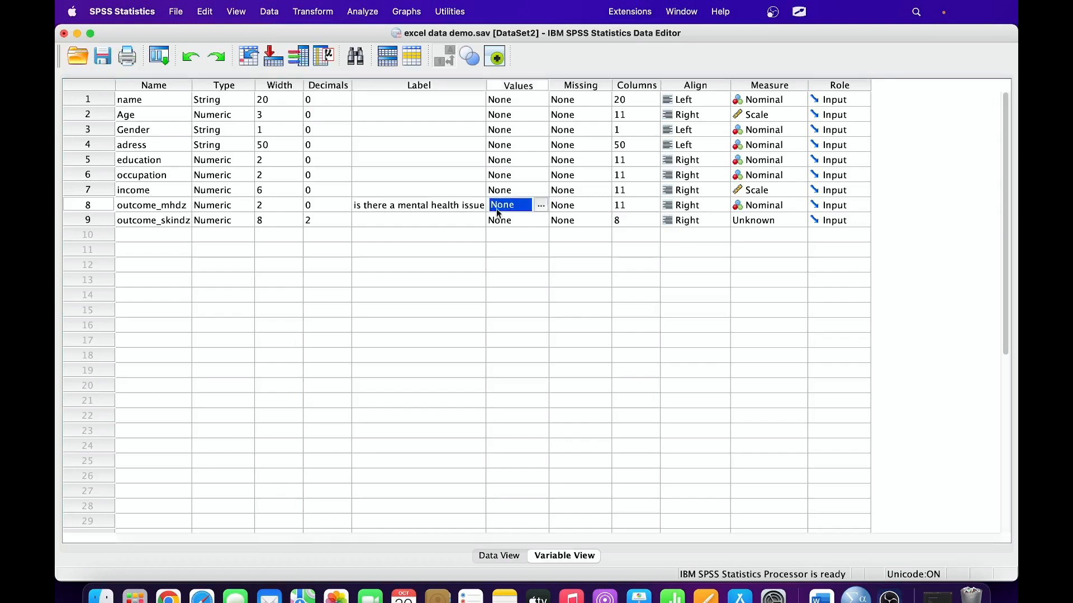
{"action": "left_click", "coordinate": [540, 206]}
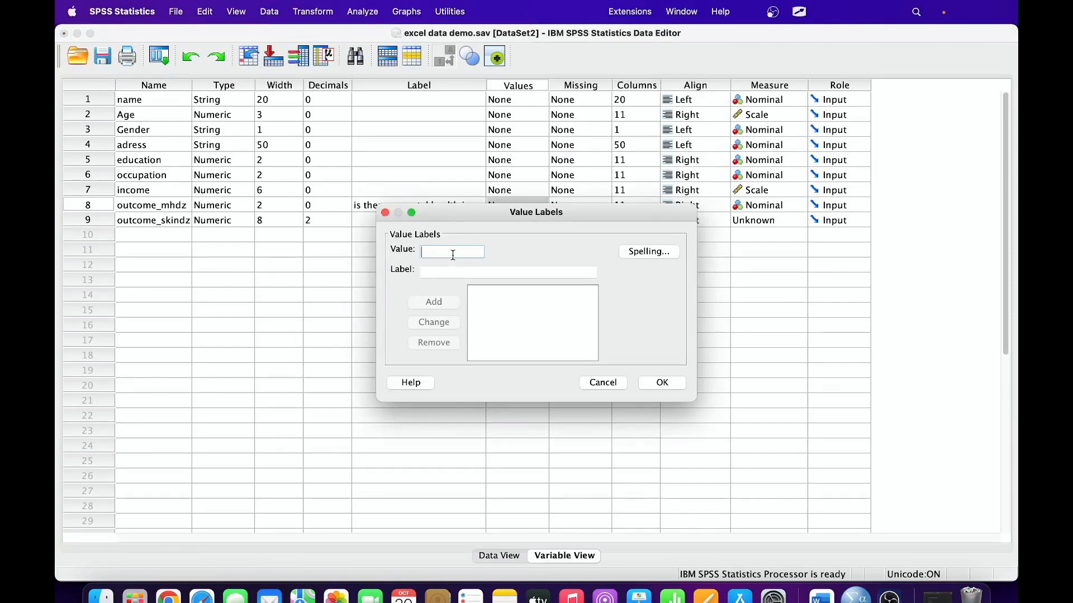
{"action": "type", "text": "1"}
{"action": "left_click", "coordinate": [449, 272]}
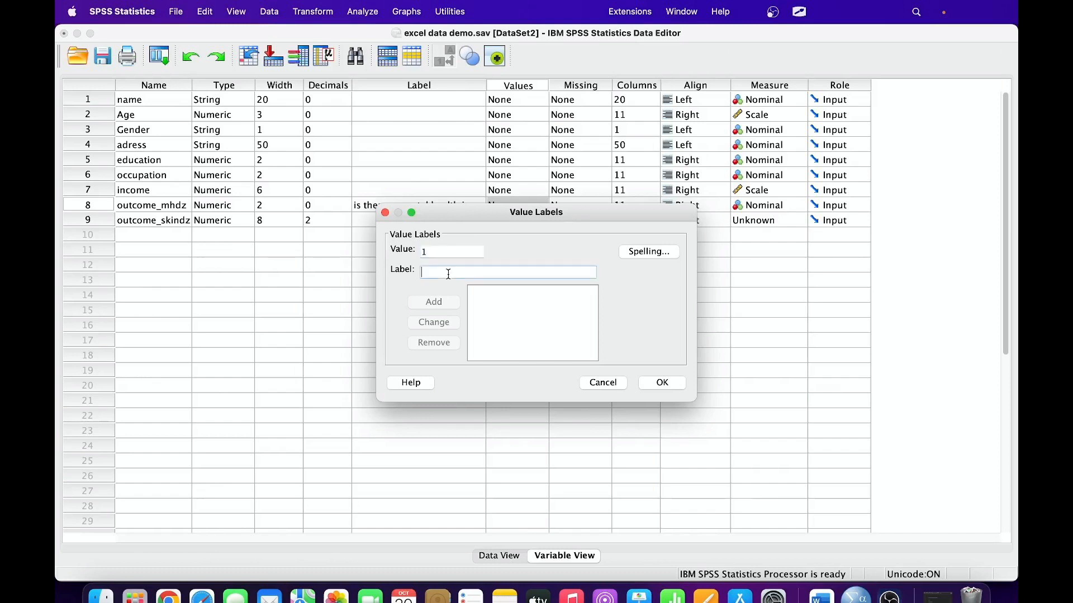
{"action": "type", "text": "Yes"}
{"action": "left_click", "coordinate": [440, 300]}
{"action": "type", "text": "2"}
{"action": "left_click", "coordinate": [443, 272]}
{"action": "type", "text": "No"}
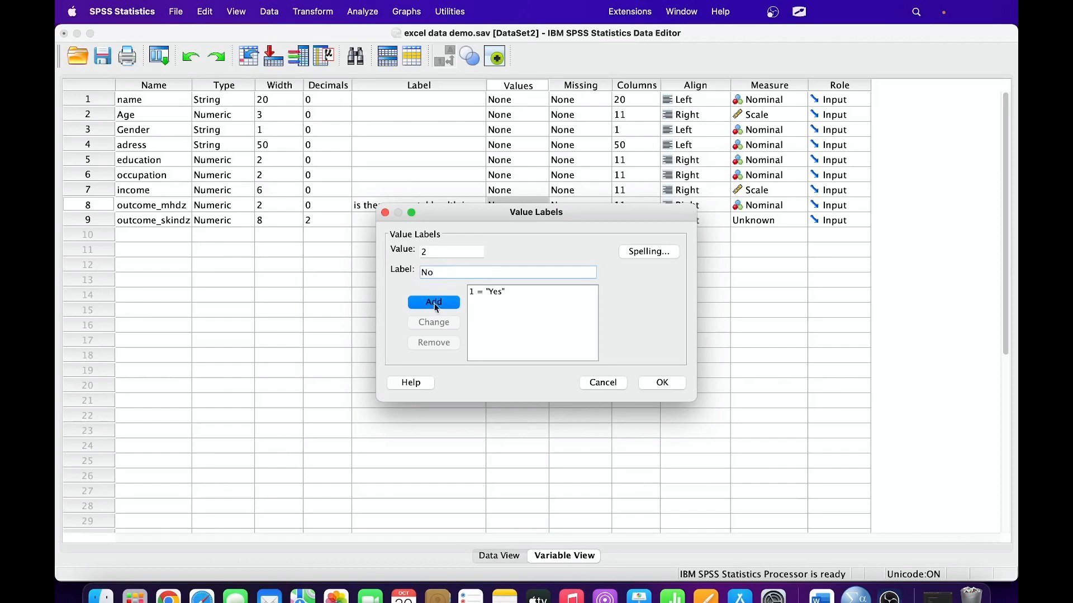
{"action": "left_click", "coordinate": [435, 304]}
{"action": "left_click", "coordinate": [661, 383]}
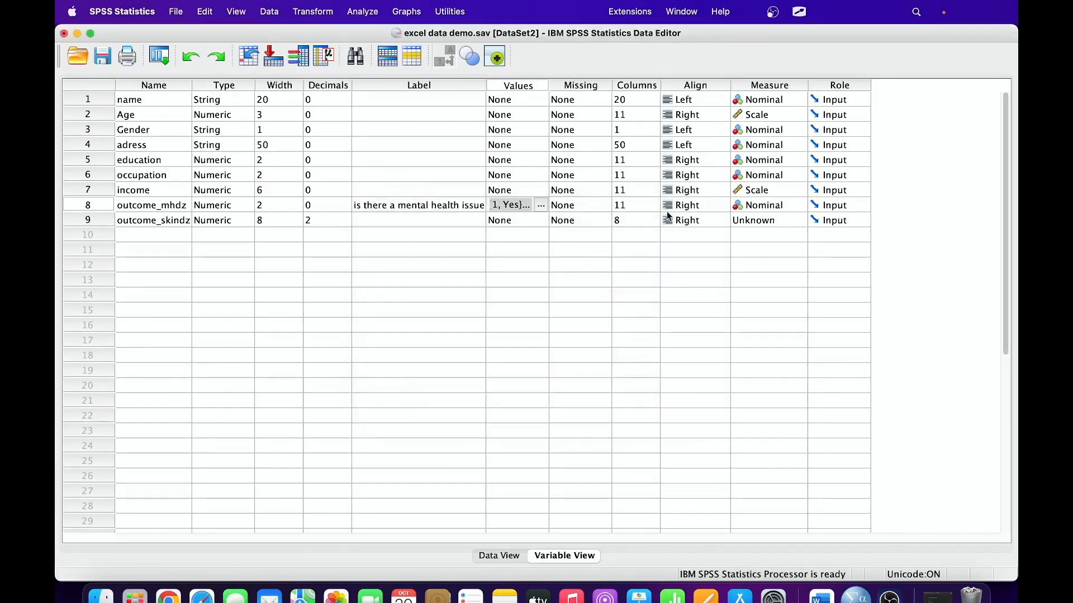
{"action": "left_click", "coordinate": [447, 206]}
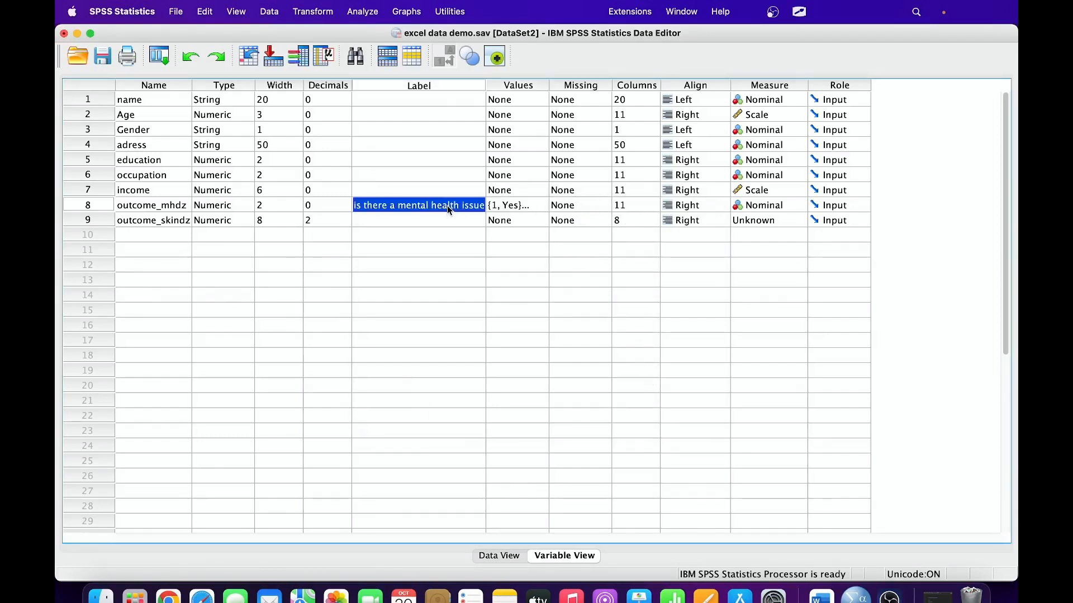
{"action": "left_click", "coordinate": [522, 208]}
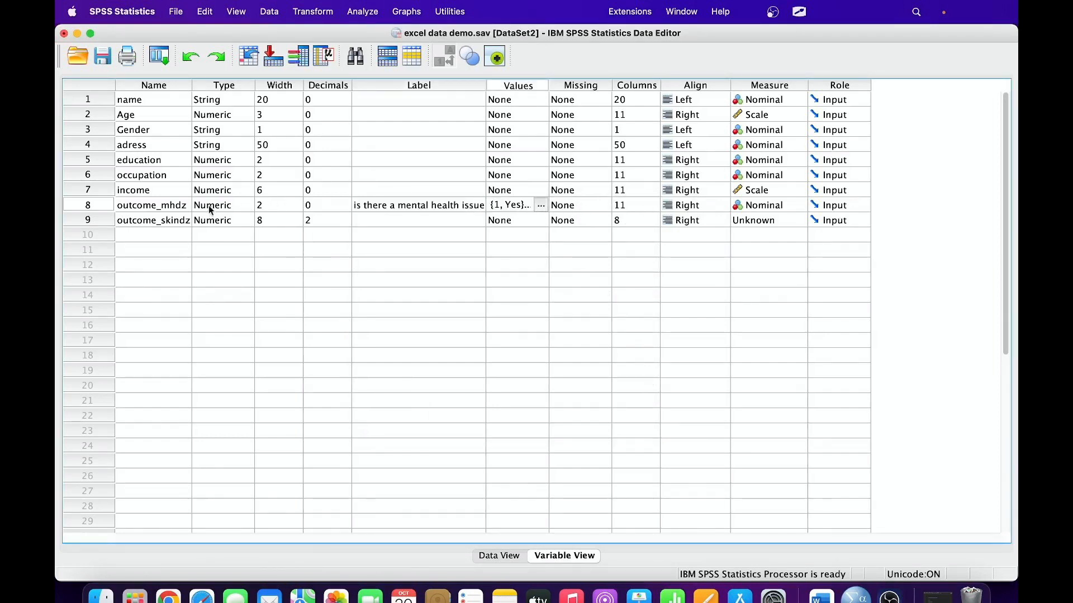
{"action": "left_click", "coordinate": [179, 207]}
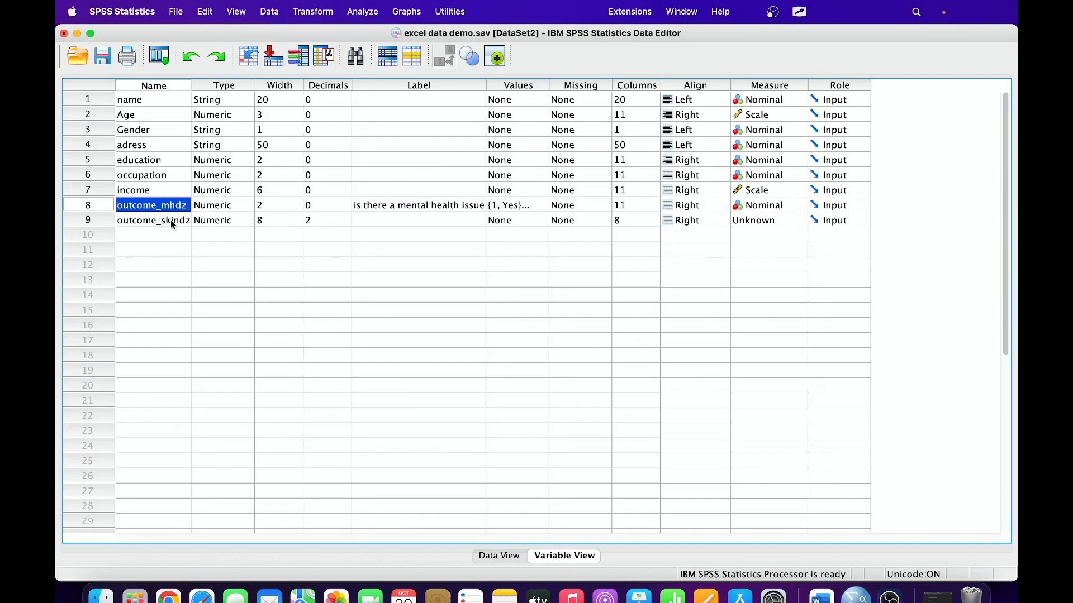
{"action": "left_click", "coordinate": [170, 220]}
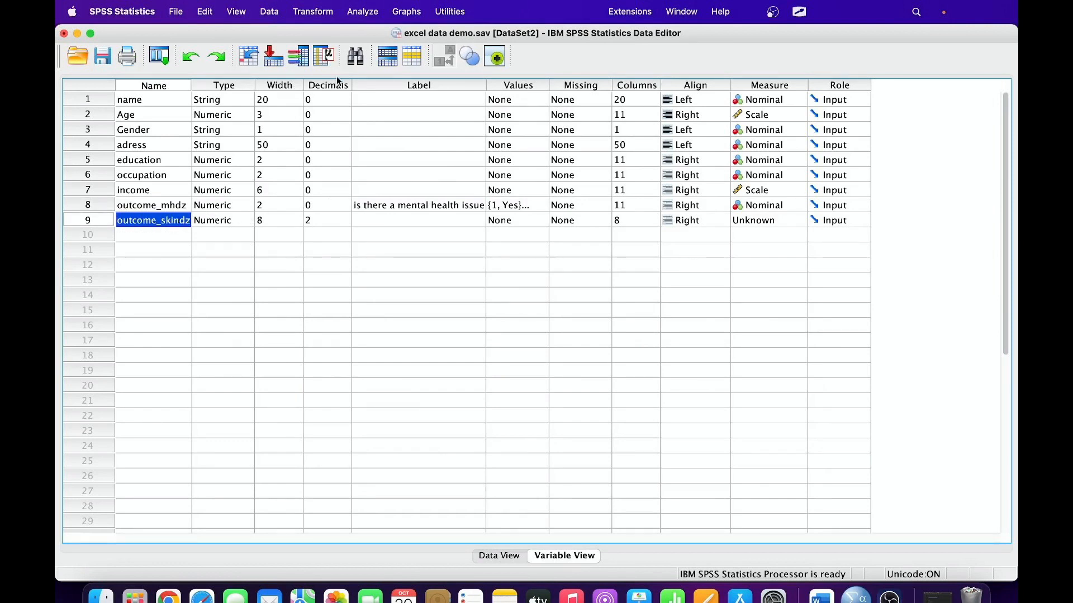
Step: Scan all nine variables with Define Variable Properties
{"action": "left_click", "coordinate": [271, 17]}
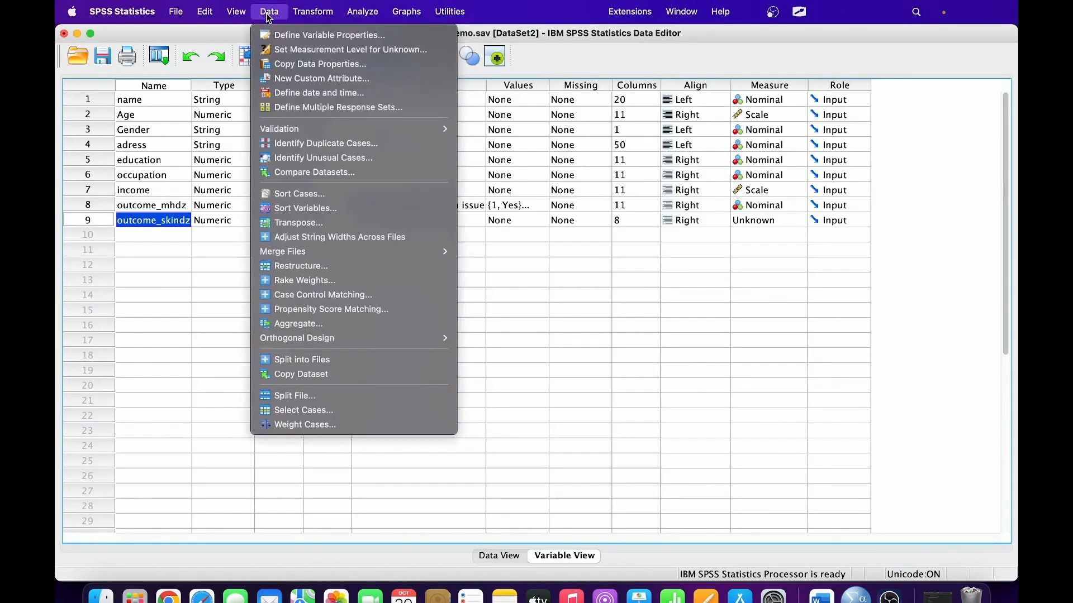
{"action": "left_click", "coordinate": [306, 33]}
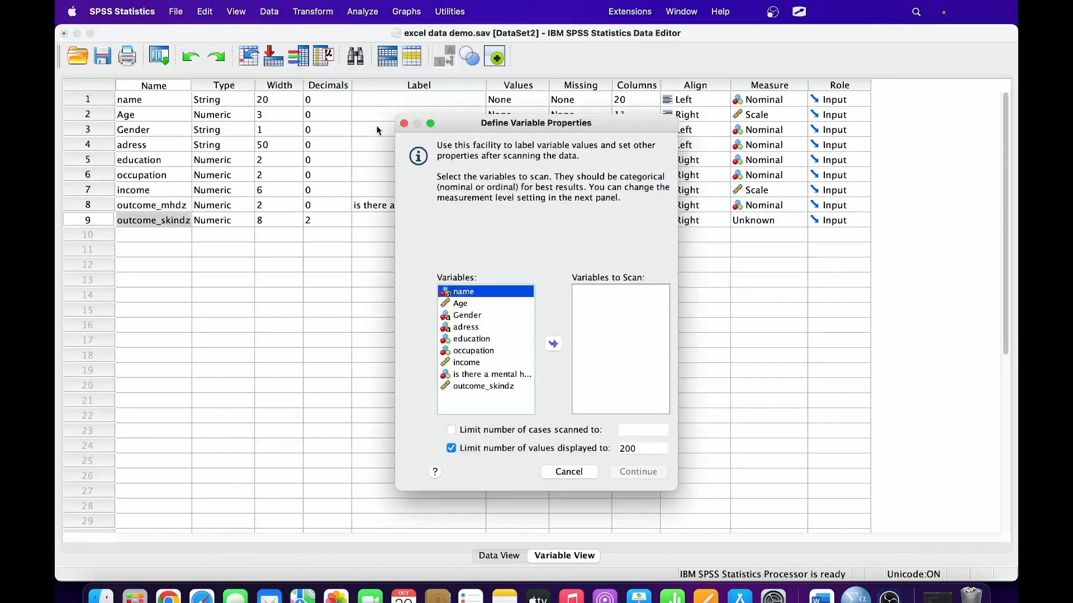
{"action": "left_click", "coordinate": [504, 386]}
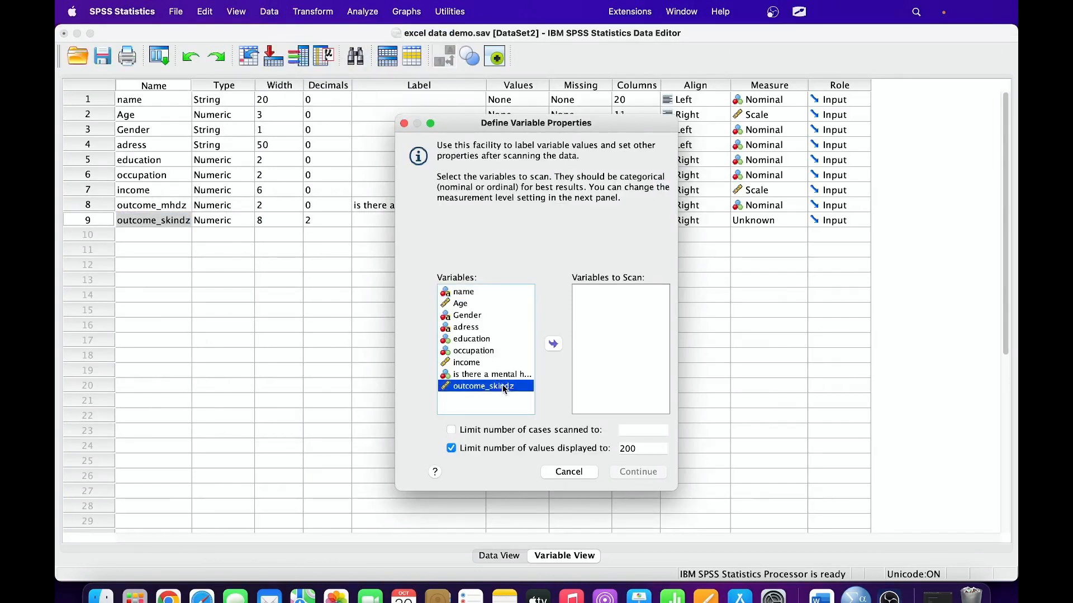
{"action": "key", "text": "super+a"}
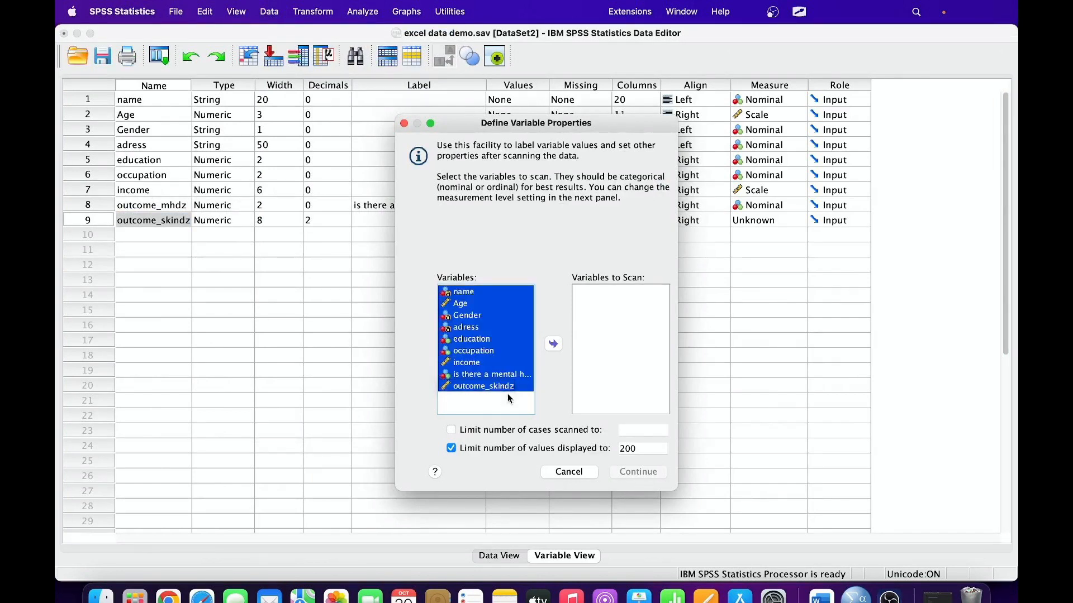
{"action": "left_click", "coordinate": [558, 347]}
{"action": "left_click", "coordinate": [628, 472]}
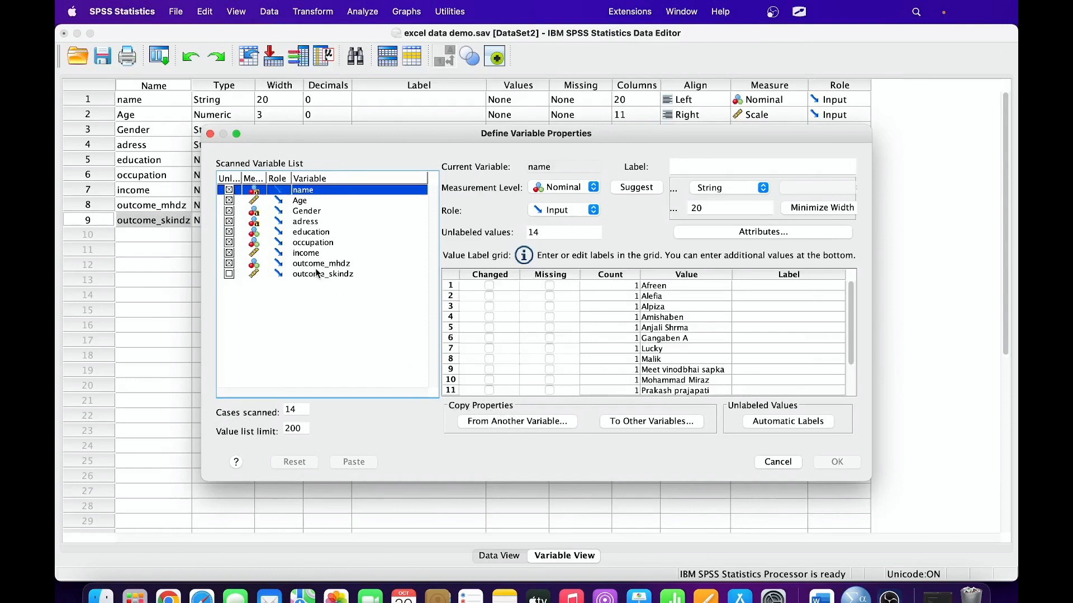
Step: Copy the value labels, measurement level and format from the mental health issue variable to outcome_skindz, apply them and return to the dataset's variable definitions
{"action": "left_click", "coordinate": [314, 275]}
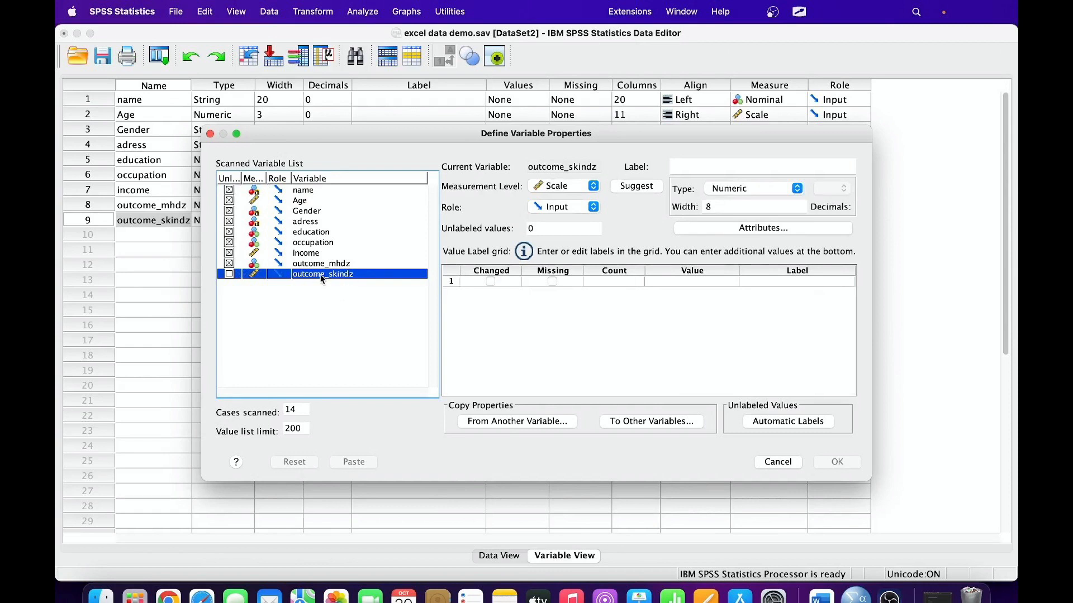
{"action": "left_click", "coordinate": [488, 423]}
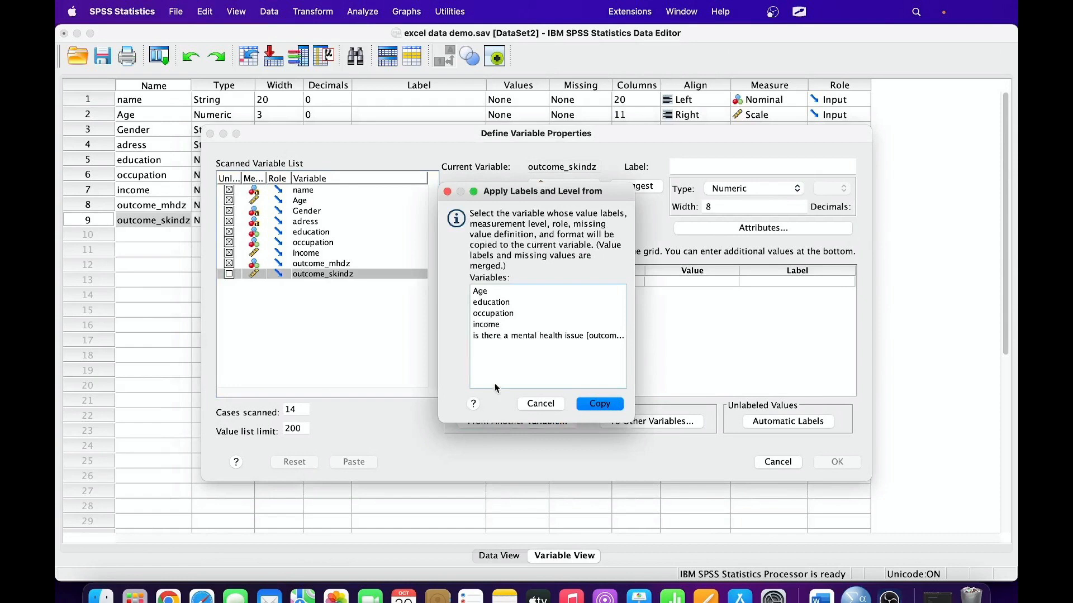
{"action": "left_click", "coordinate": [522, 335]}
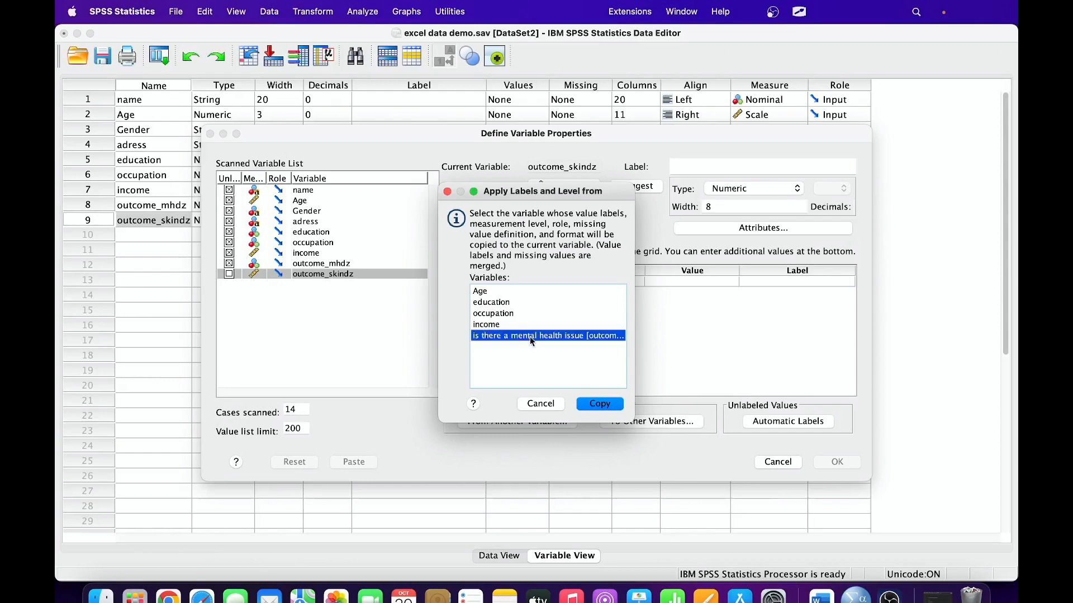
{"action": "left_click", "coordinate": [599, 405]}
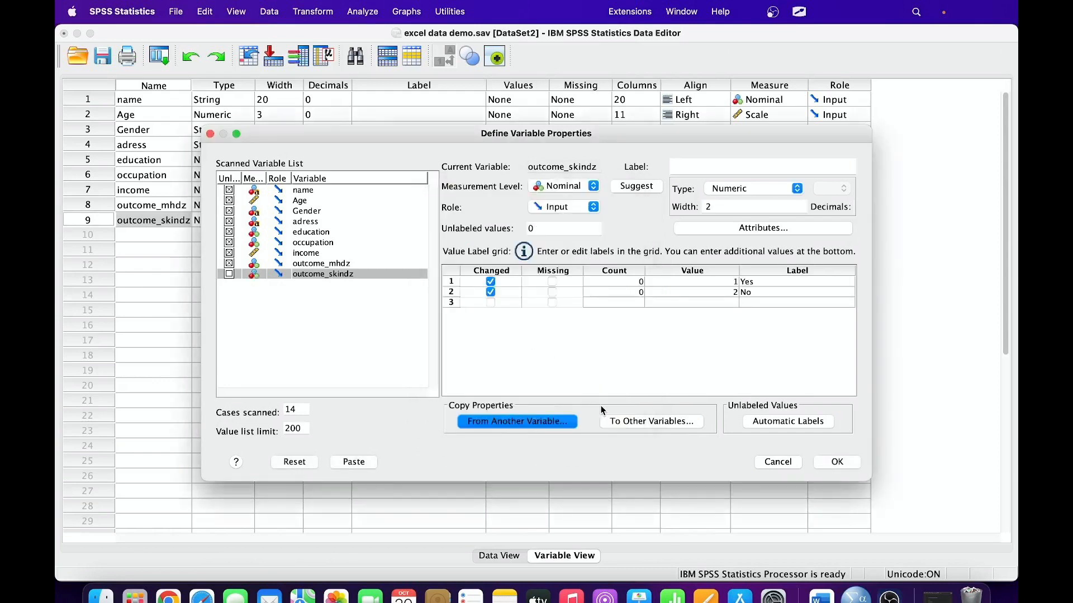
{"action": "left_click", "coordinate": [834, 464]}
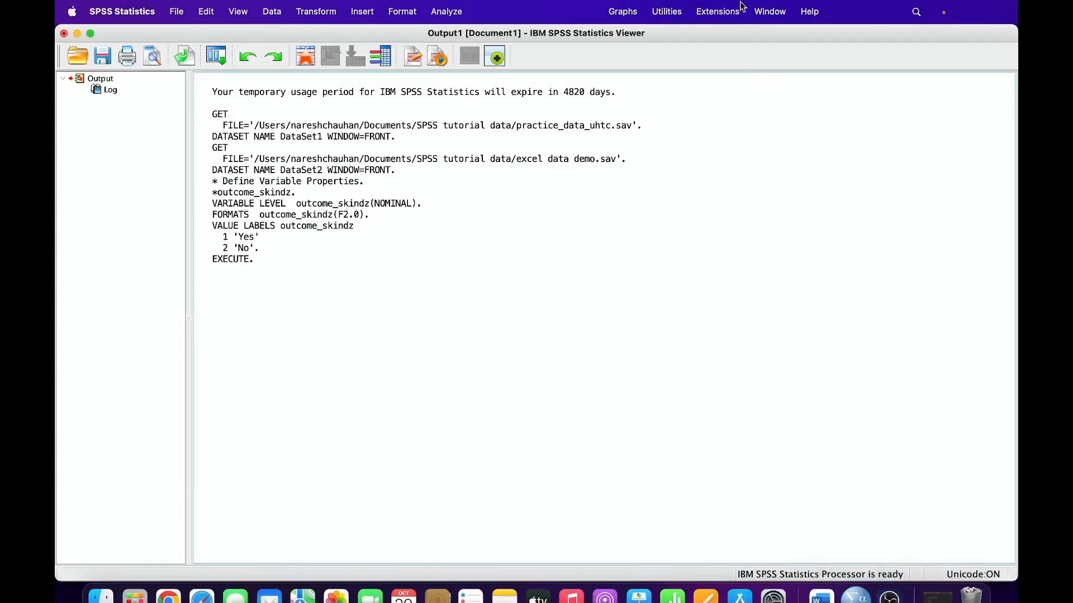
{"action": "left_click", "coordinate": [771, 11]}
{"action": "left_click", "coordinate": [607, 167]}
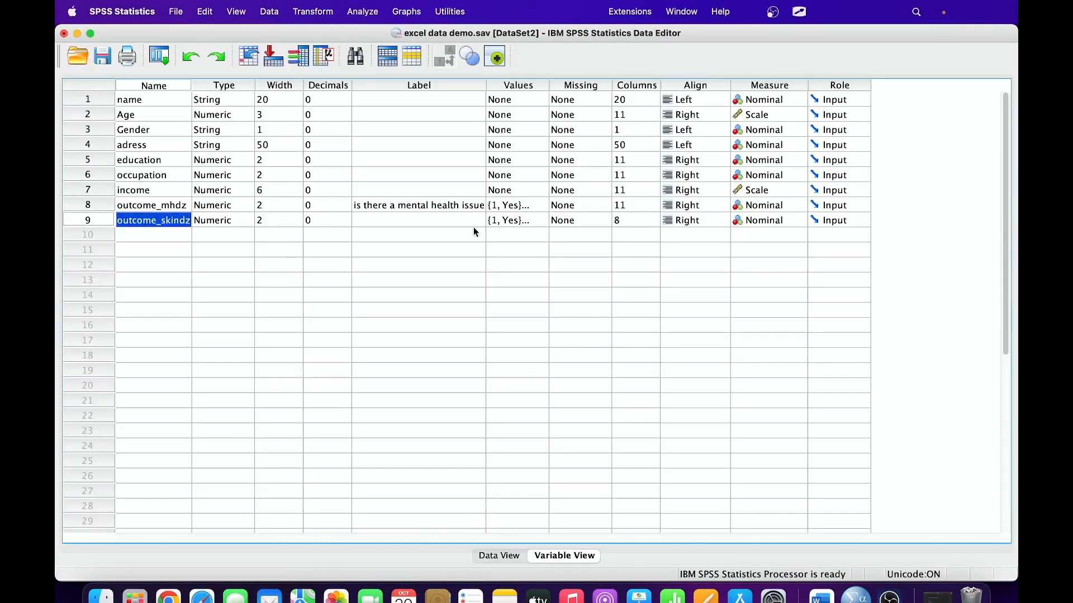
{"action": "left_click", "coordinate": [514, 224]}
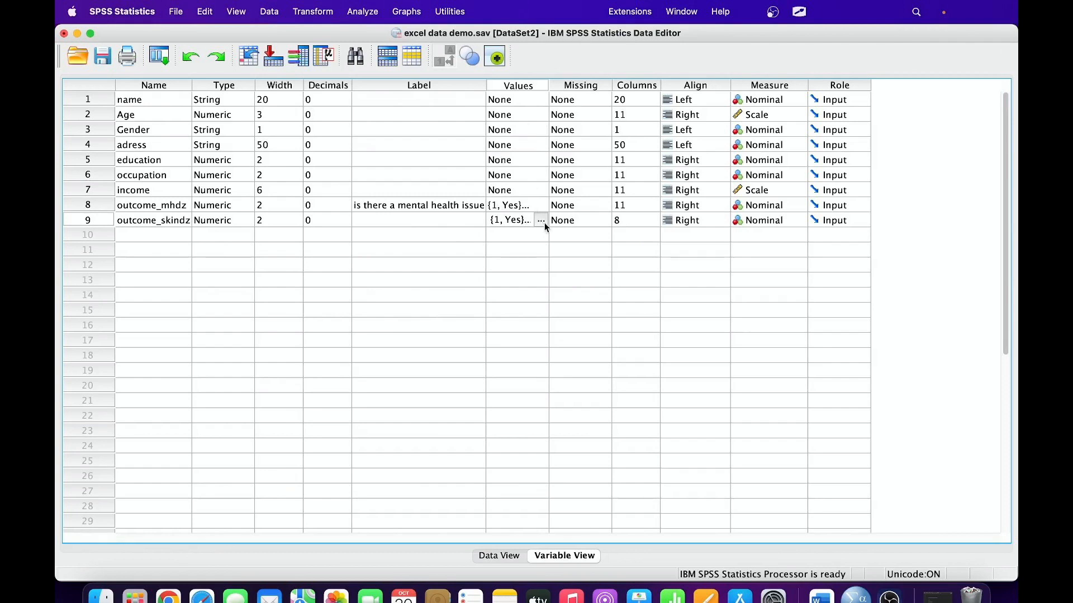
Step: Undo the recent changes, including the outcome_mhdz value labels and label and the addition of outcome_skindz
{"action": "left_click", "coordinate": [188, 60]}
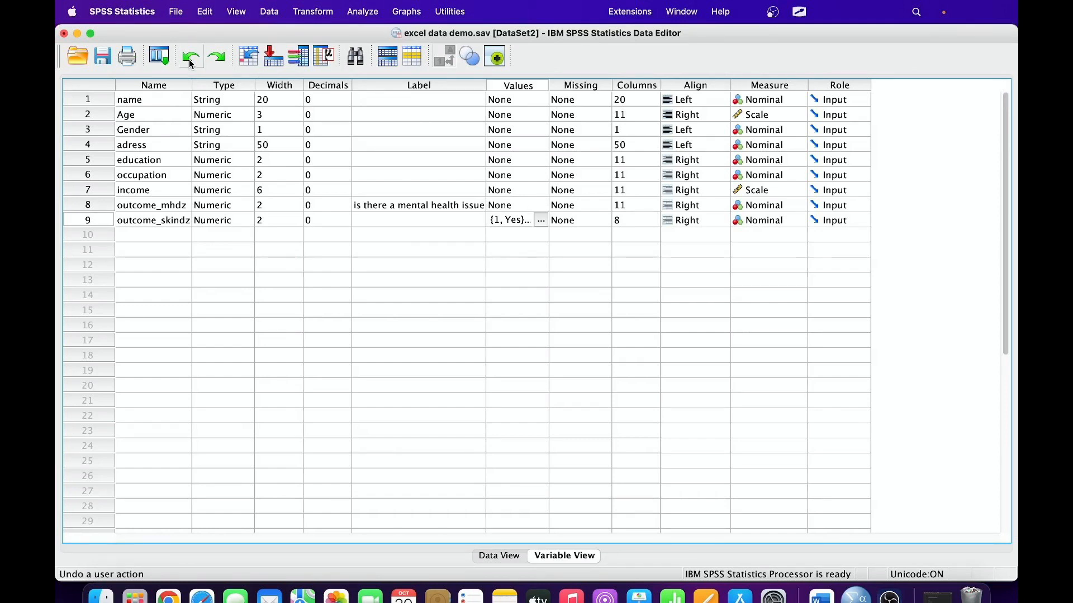
{"action": "left_click", "coordinate": [189, 59]}
{"action": "left_click", "coordinate": [188, 60]}
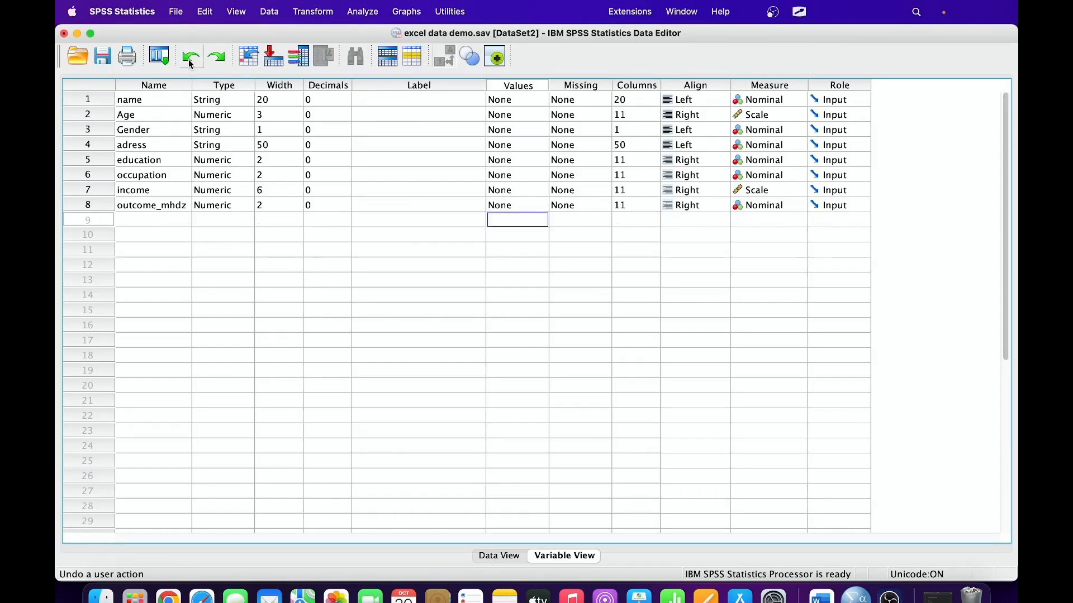
{"action": "left_click", "coordinate": [541, 277]}
{"action": "left_click", "coordinate": [542, 278]}
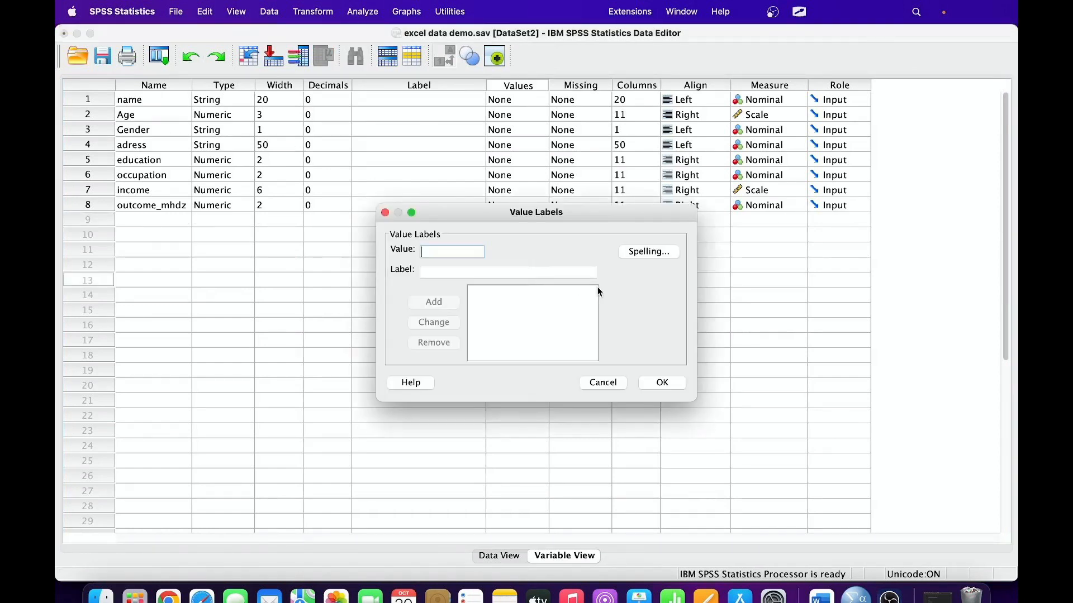
{"action": "left_click", "coordinate": [609, 384]}
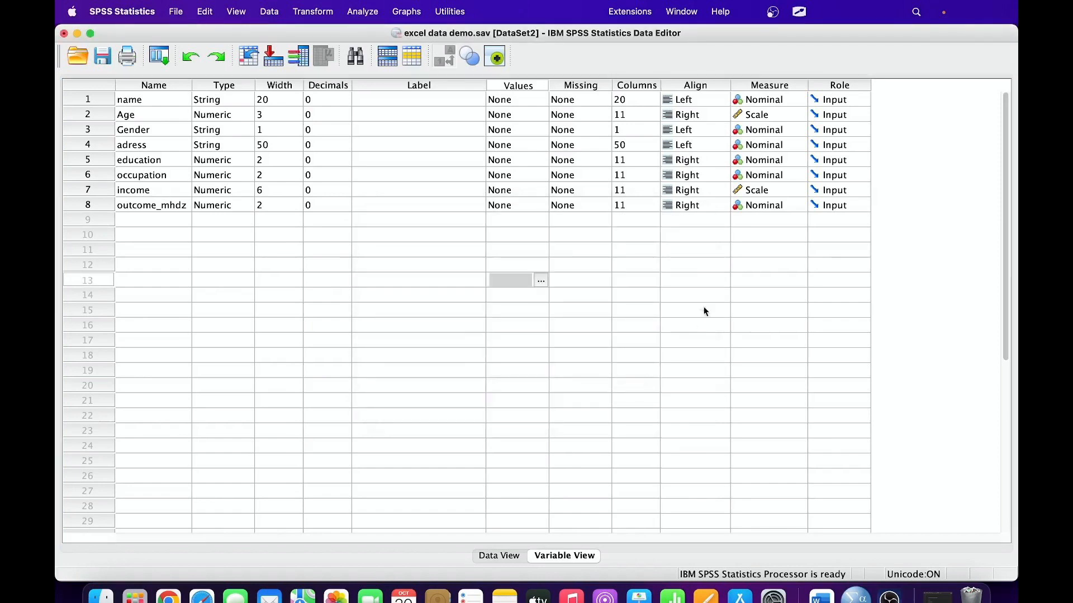
{"action": "left_click", "coordinate": [674, 266]}
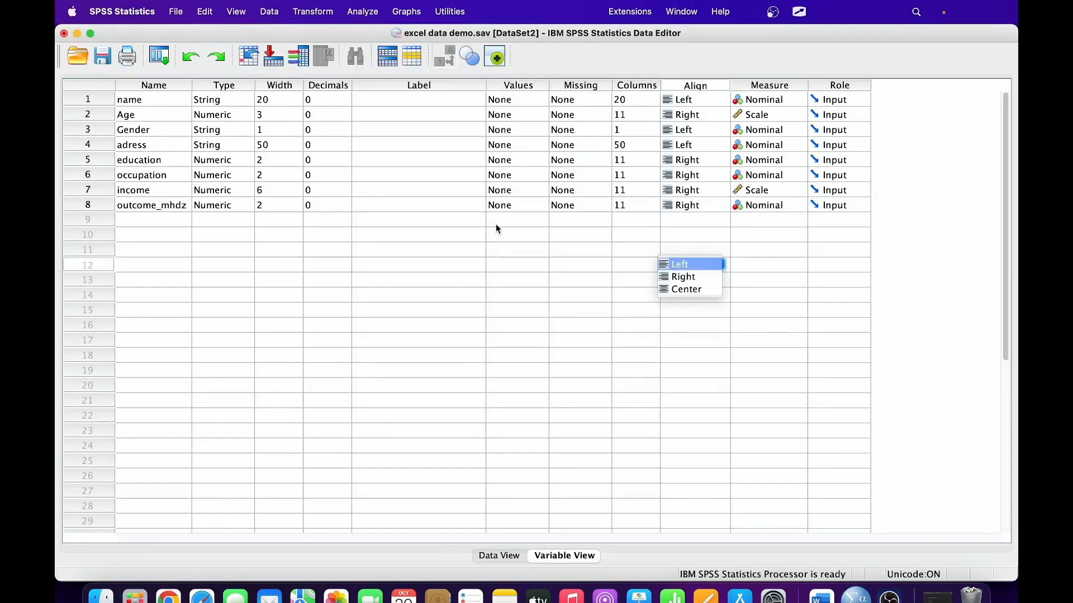
{"action": "left_click", "coordinate": [497, 206]}
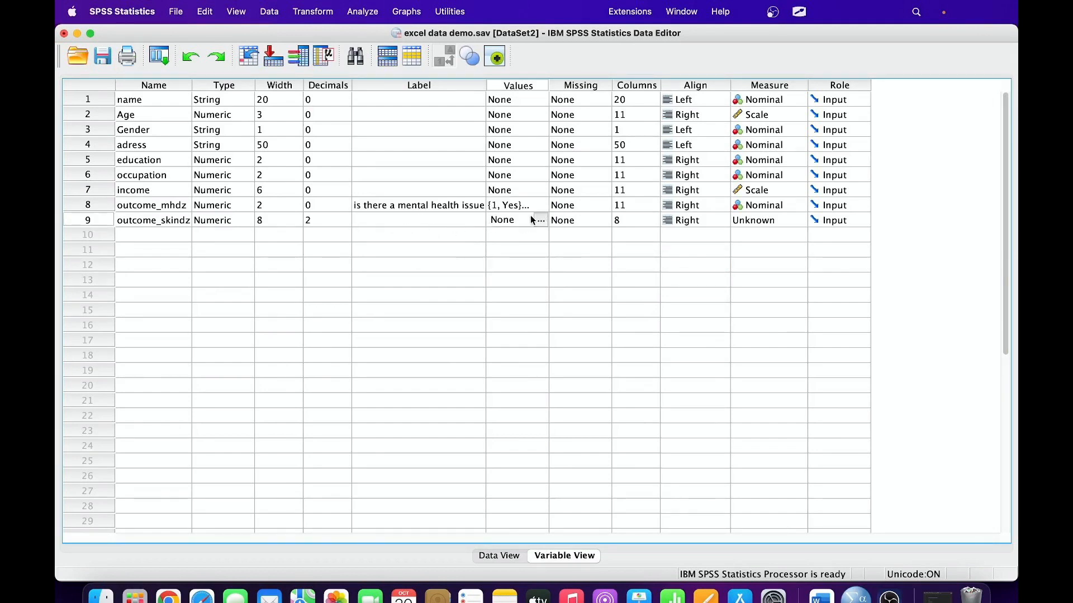
Step: Scan all nine variables of excel data demo.sav with Define Variable Properties
{"action": "left_click", "coordinate": [274, 16]}
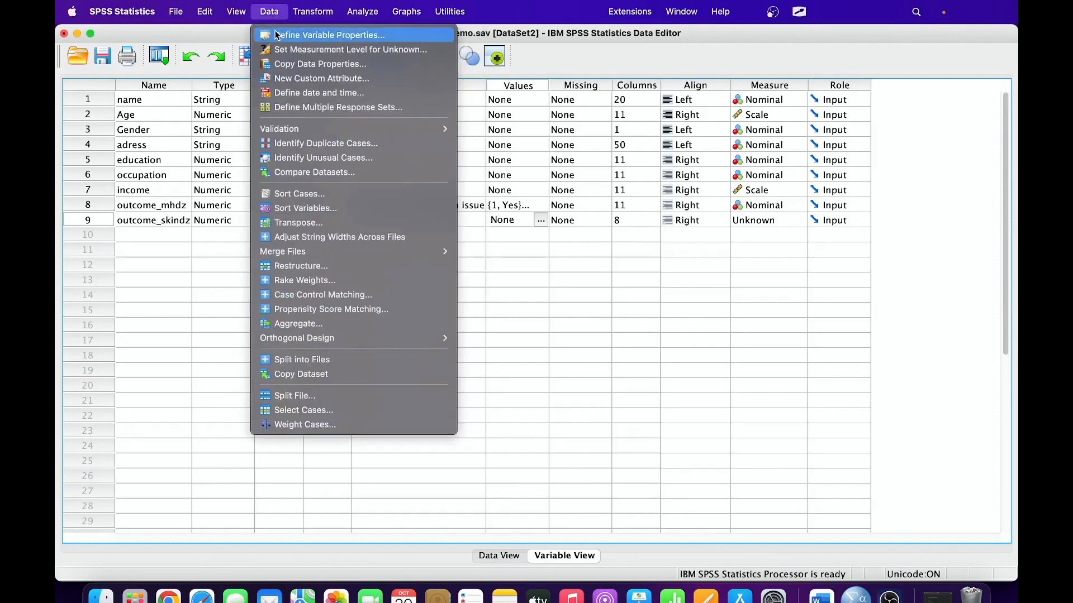
{"action": "left_click", "coordinate": [276, 35]}
{"action": "left_click", "coordinate": [463, 352]}
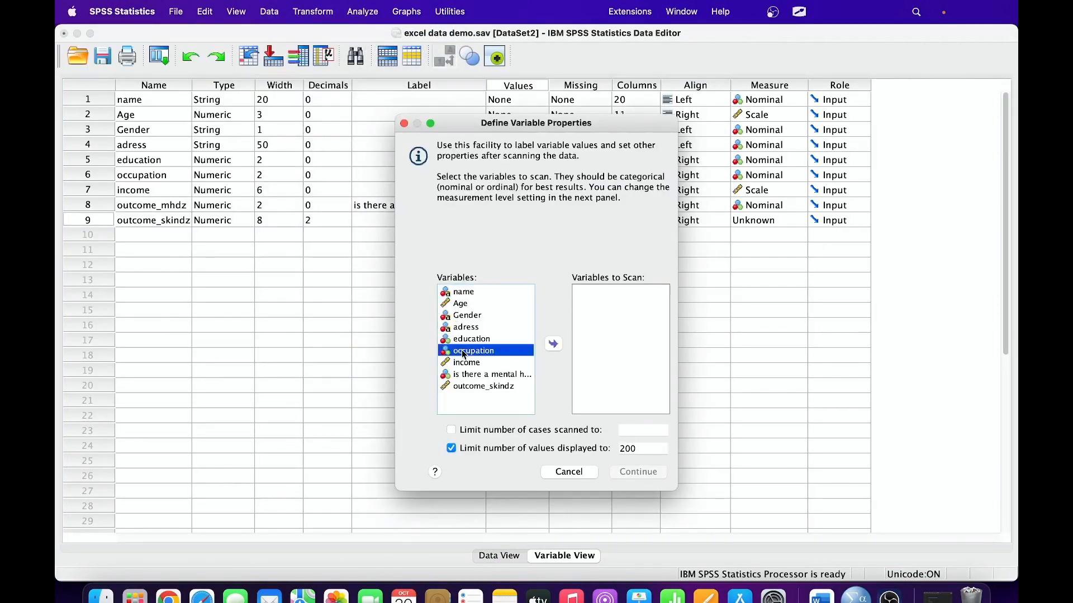
{"action": "key", "text": "super+a"}
{"action": "left_click", "coordinate": [553, 344]}
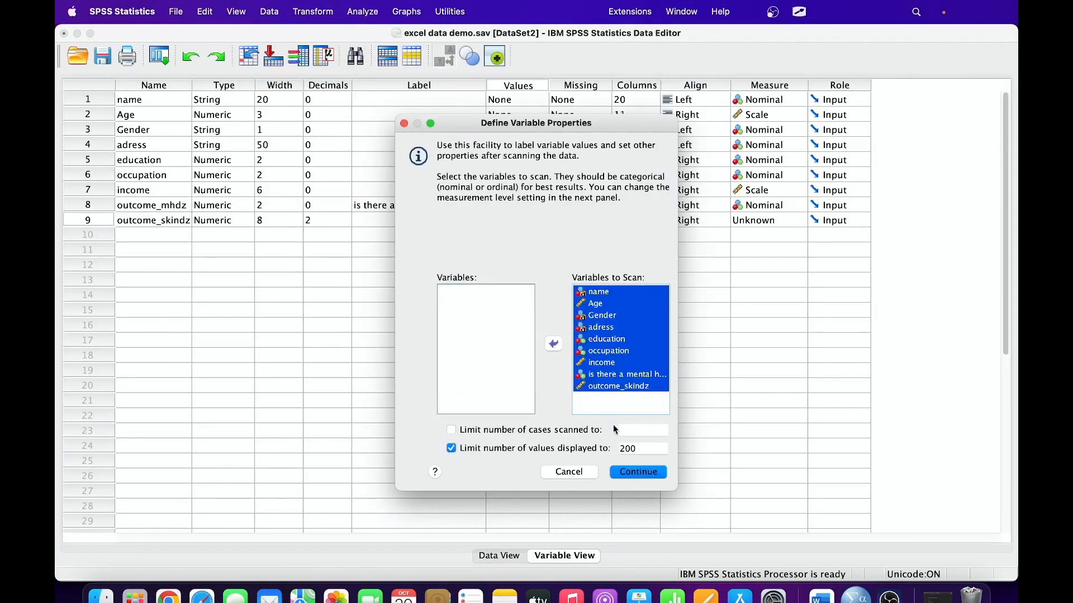
{"action": "left_click", "coordinate": [637, 473]}
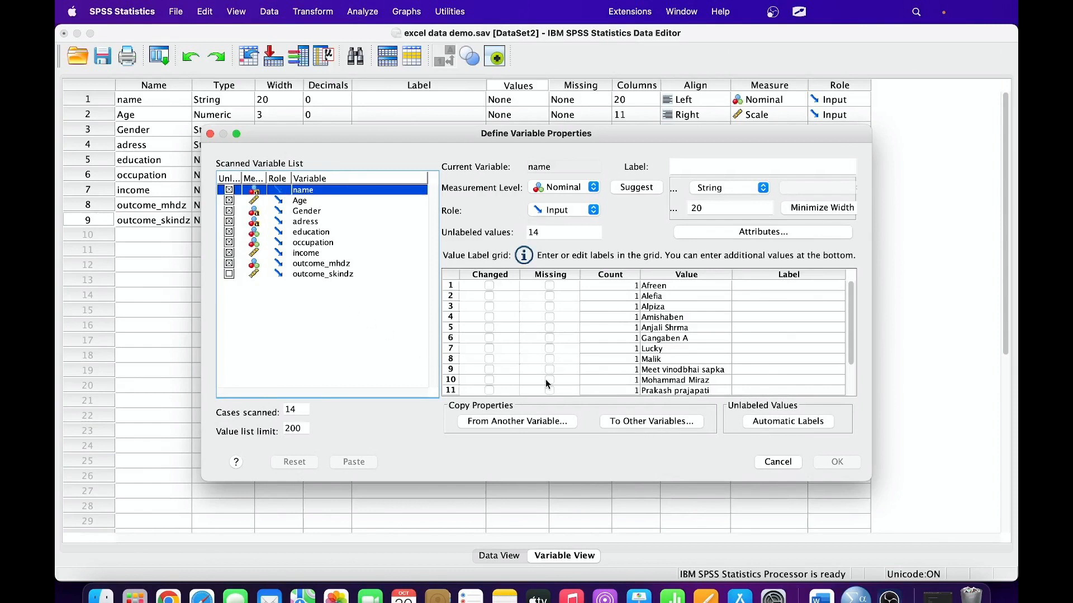
Step: Copy outcome_mhdz's value labels, measurement level and format to outcome_skindz, apply them and return to excel data demo.sav
{"action": "left_click", "coordinate": [327, 264]}
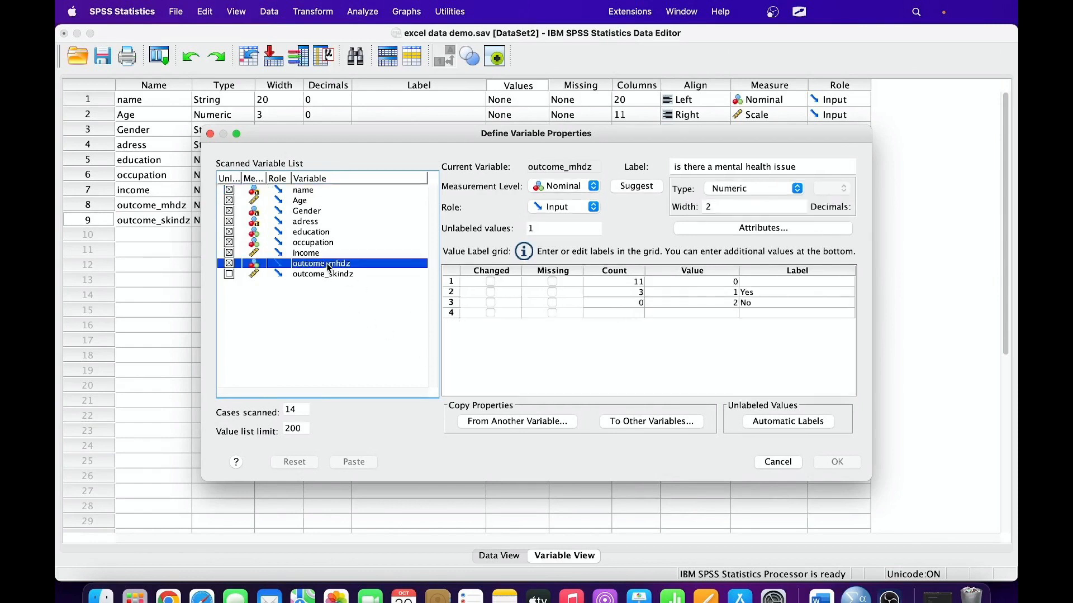
{"action": "left_click", "coordinate": [633, 425]}
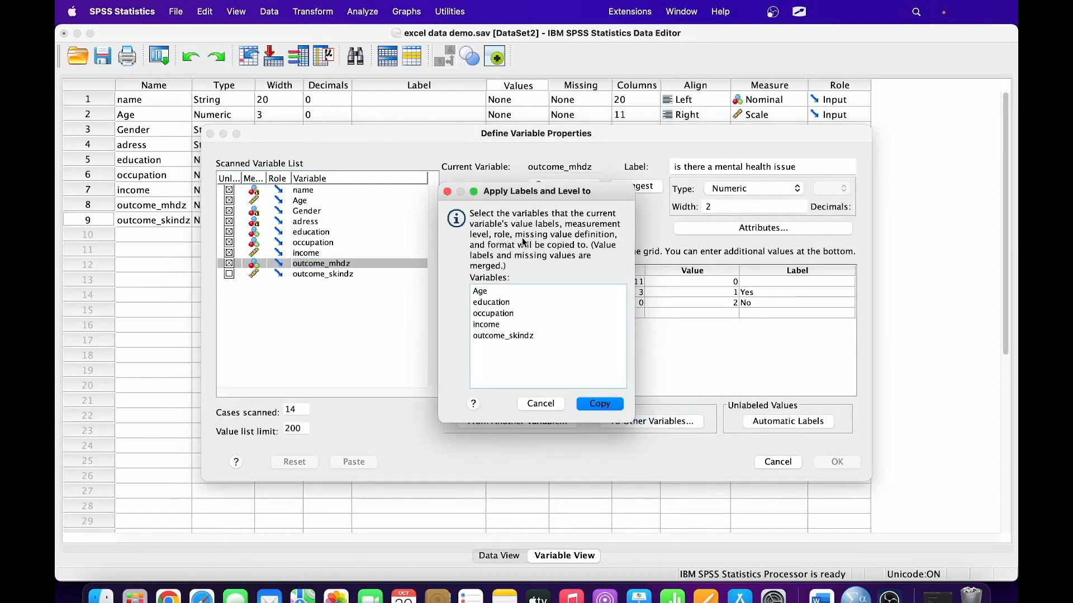
{"action": "left_click", "coordinate": [499, 337]}
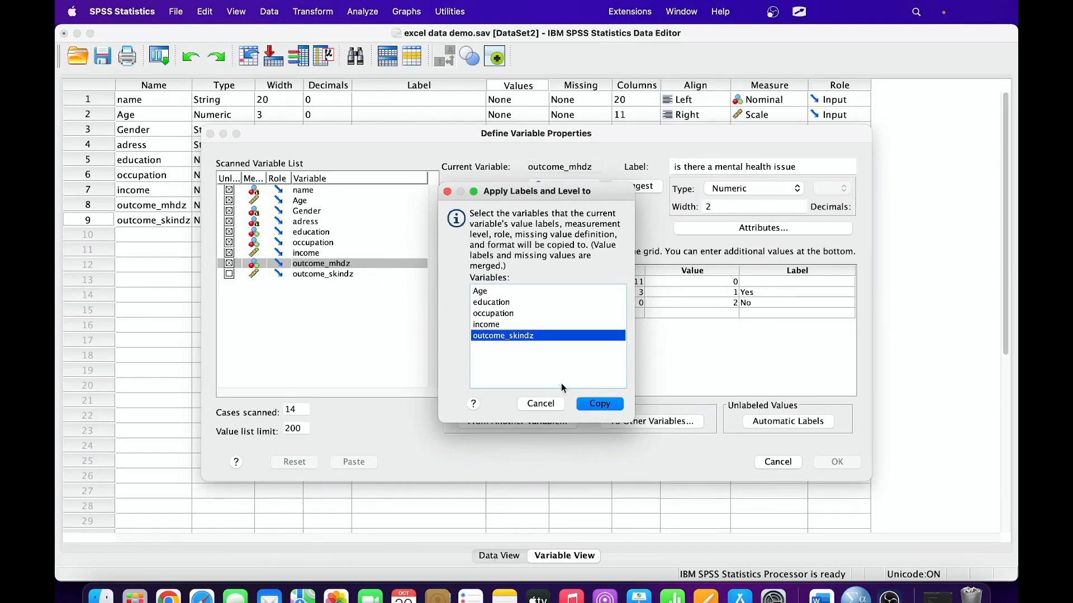
{"action": "left_click", "coordinate": [601, 409]}
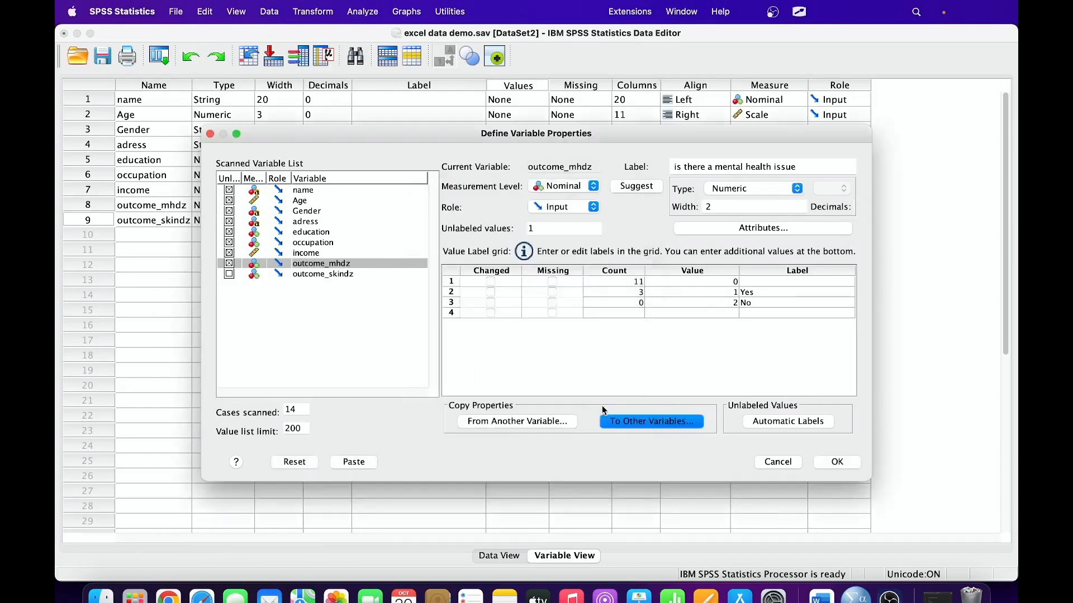
{"action": "left_click", "coordinate": [840, 463]}
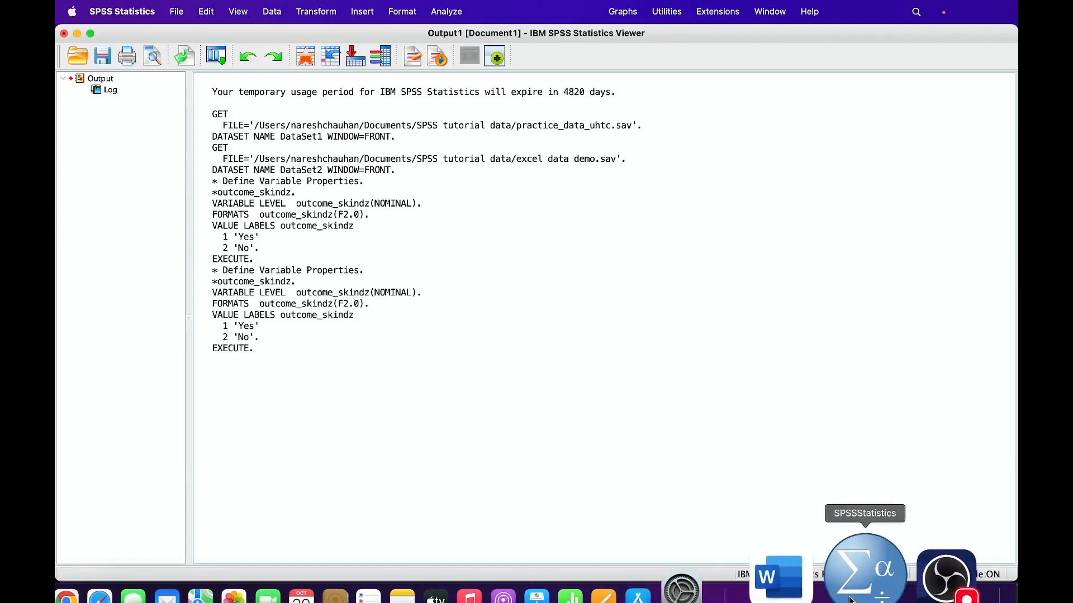
{"action": "left_click", "coordinate": [763, 17]}
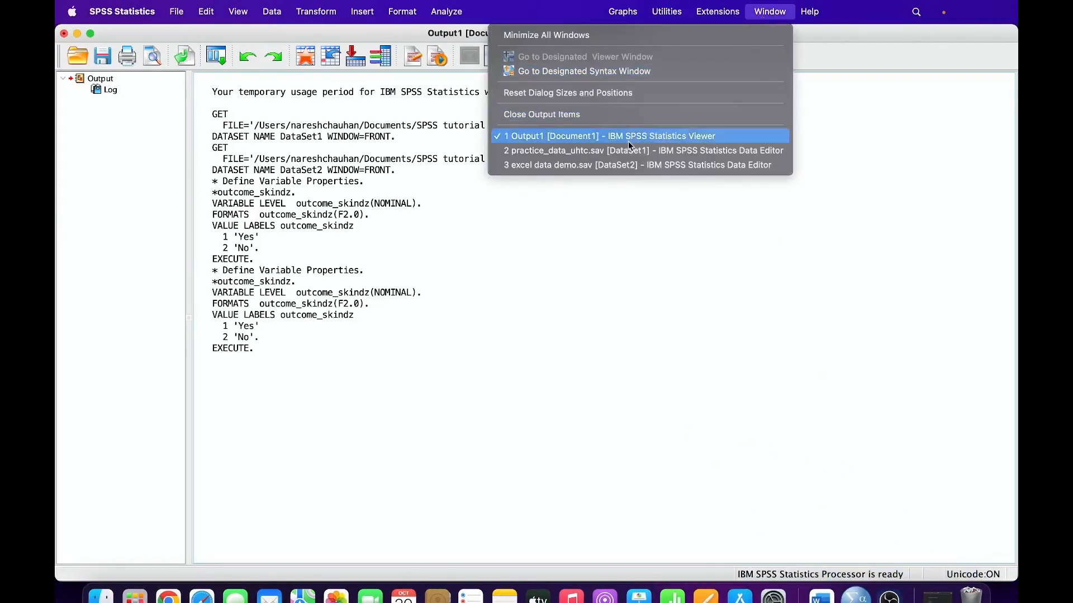
{"action": "left_click", "coordinate": [614, 165]}
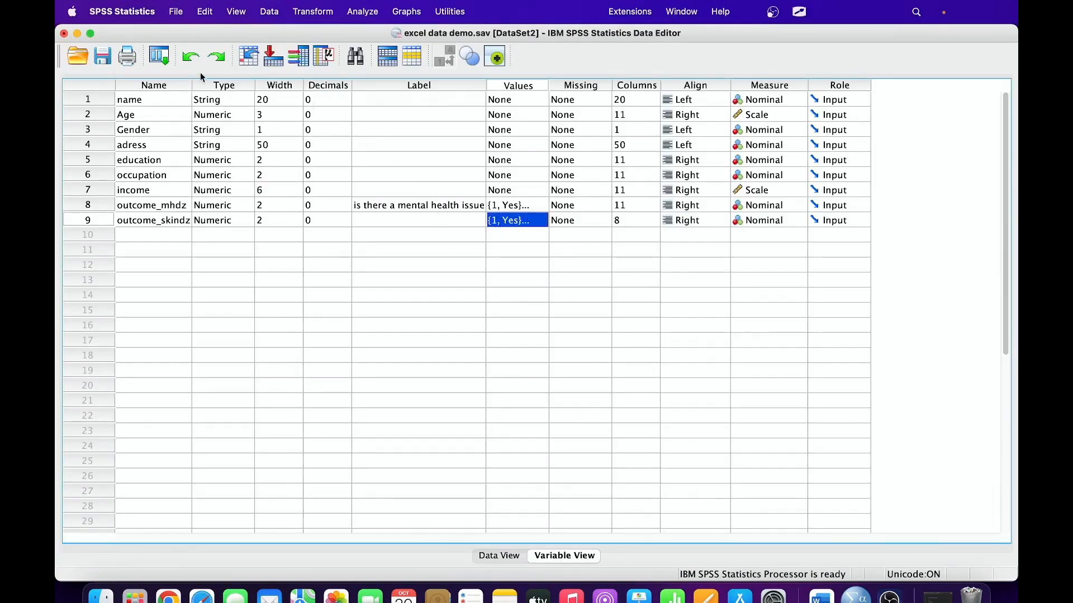
Step: Undo the value labels and label of outcome_mhdz and the addition of outcome_skindz
{"action": "left_click", "coordinate": [192, 59]}
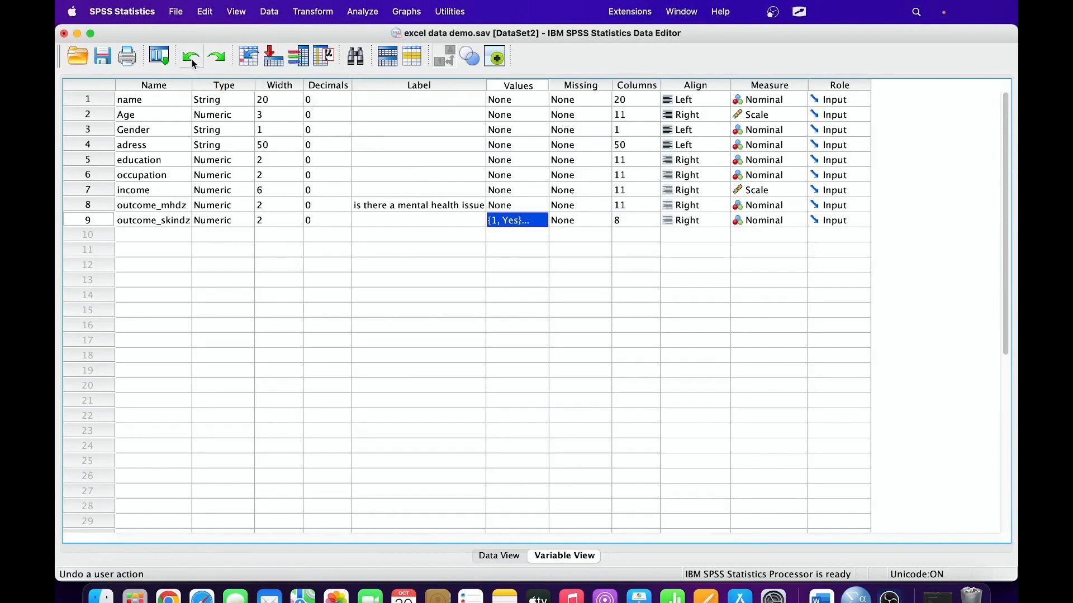
{"action": "left_click", "coordinate": [192, 59]}
{"action": "left_click", "coordinate": [192, 59]}
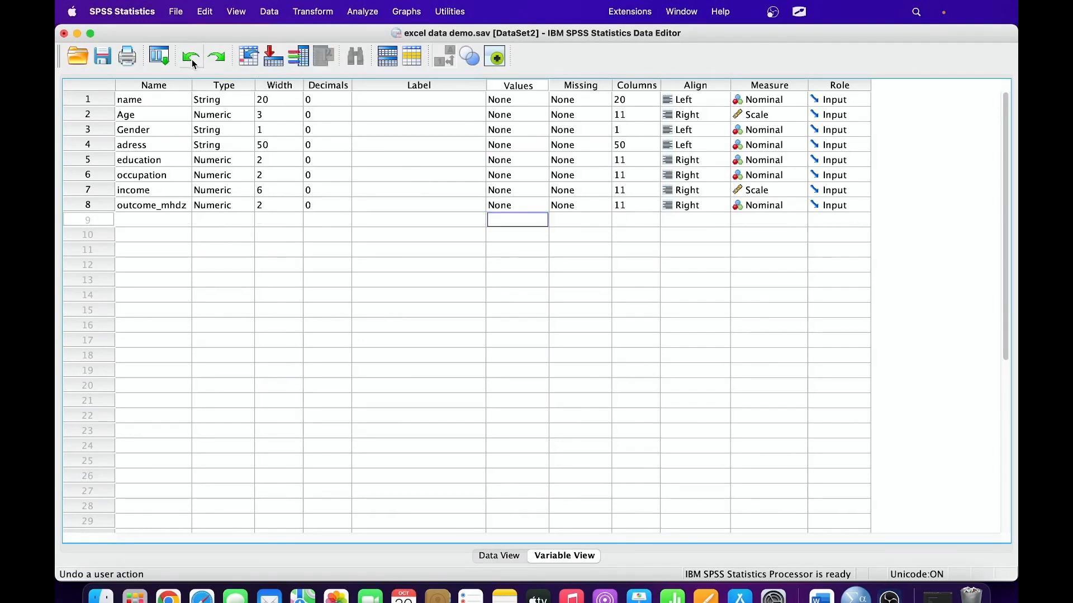
{"action": "left_click", "coordinate": [212, 53]}
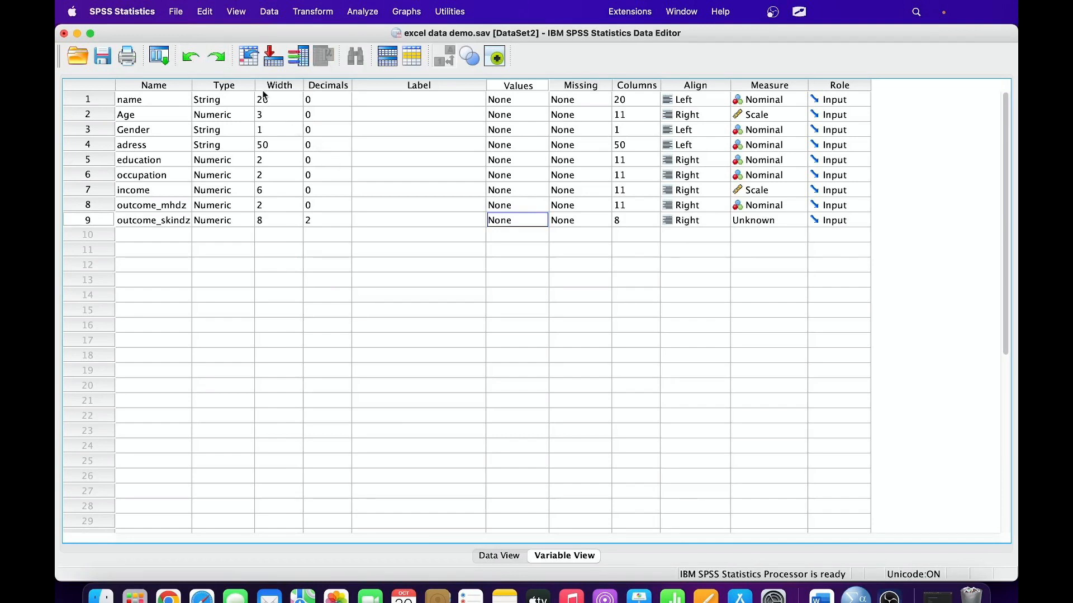
{"action": "left_click", "coordinate": [189, 56]}
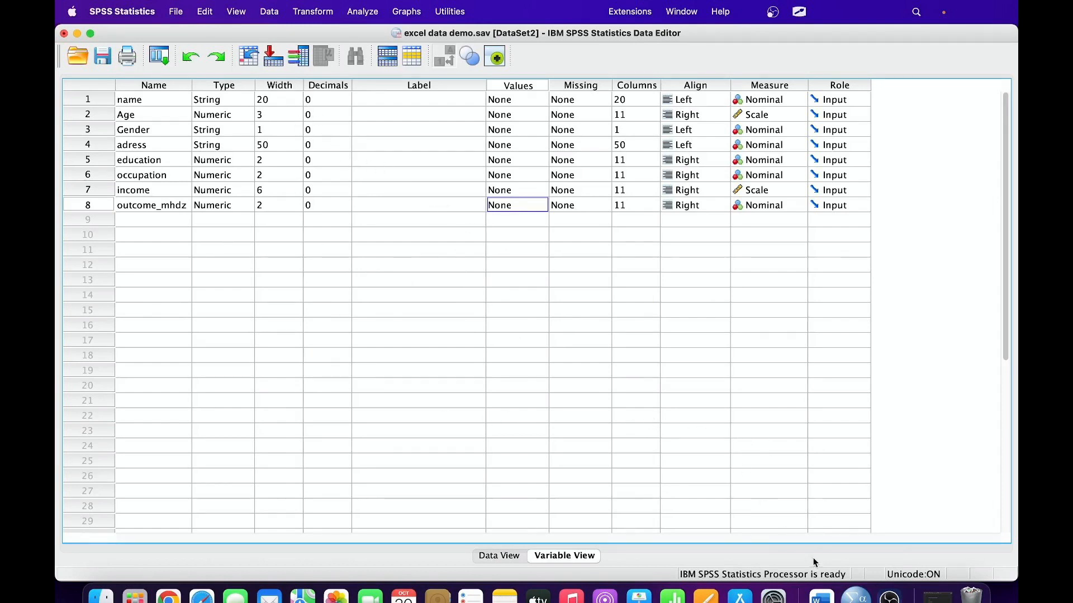
Step: Switch to practice_data_uhtc.sav and copy the value labels of its outcome variable
{"action": "left_click", "coordinate": [686, 13]}
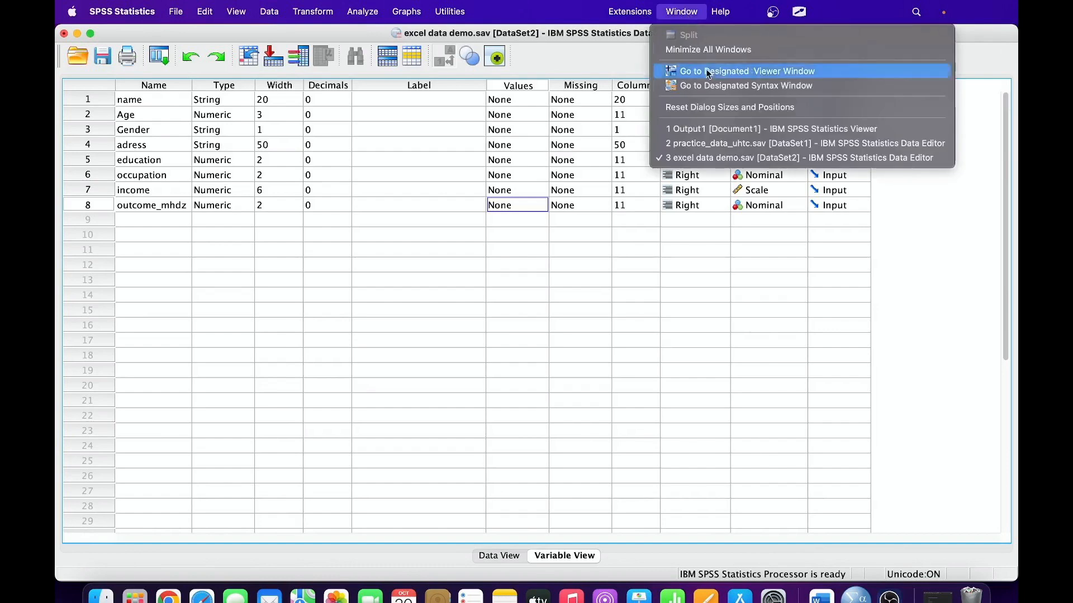
{"action": "left_click", "coordinate": [756, 144]}
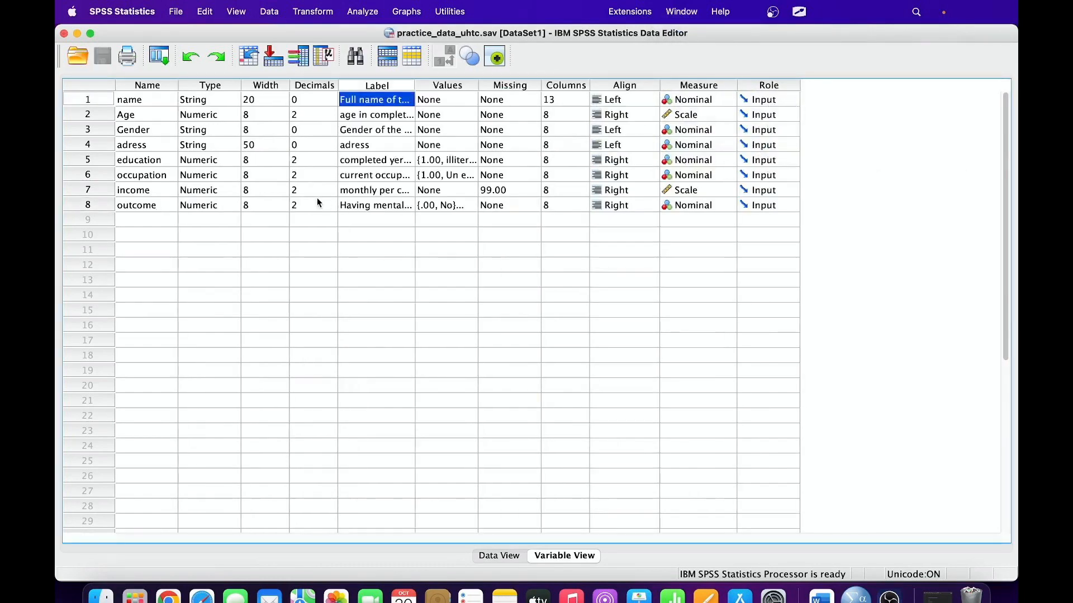
{"action": "left_click", "coordinate": [447, 206]}
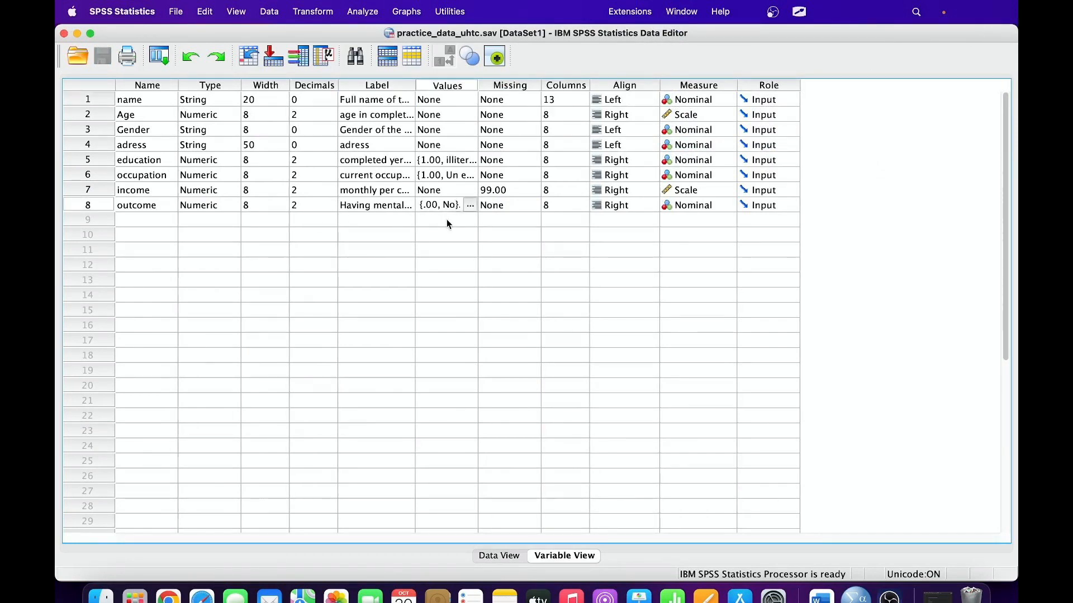
{"action": "left_click", "coordinate": [412, 204]}
{"action": "left_click", "coordinate": [437, 207]}
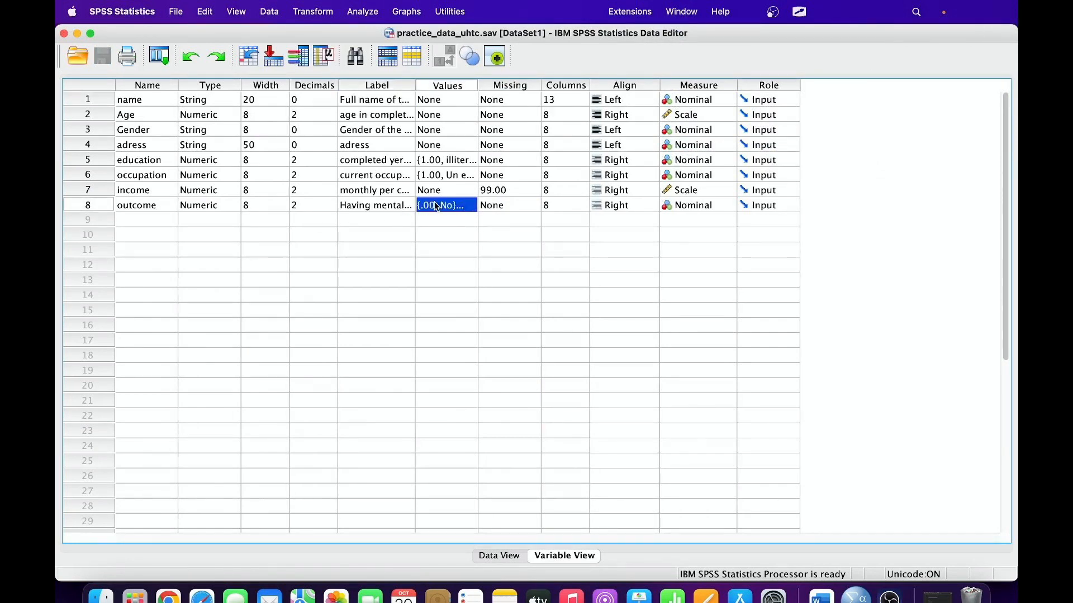
{"action": "right_click", "coordinate": [436, 206]}
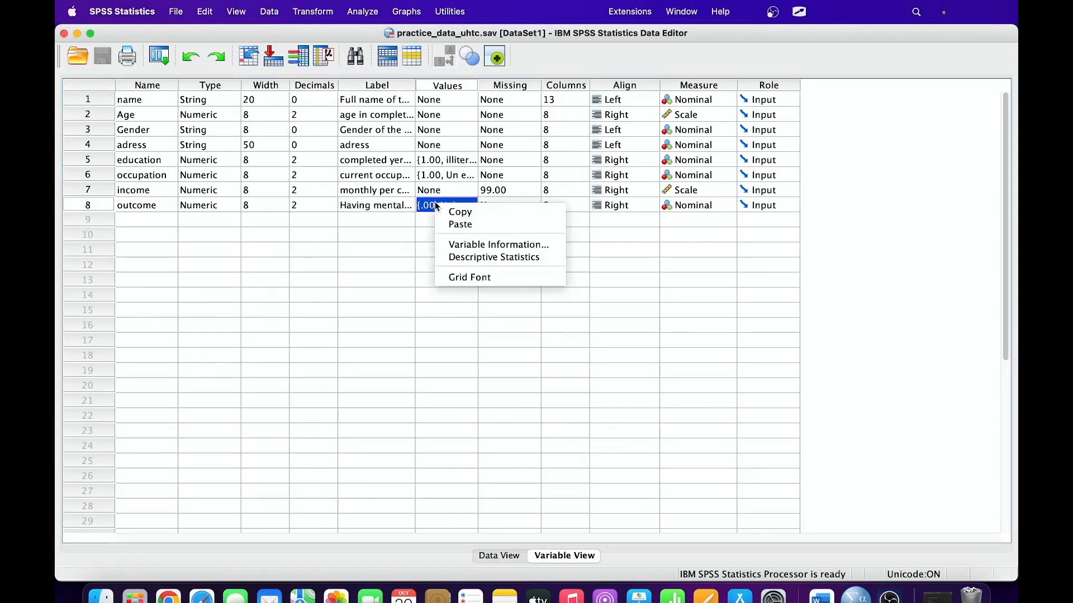
{"action": "left_click", "coordinate": [462, 212]}
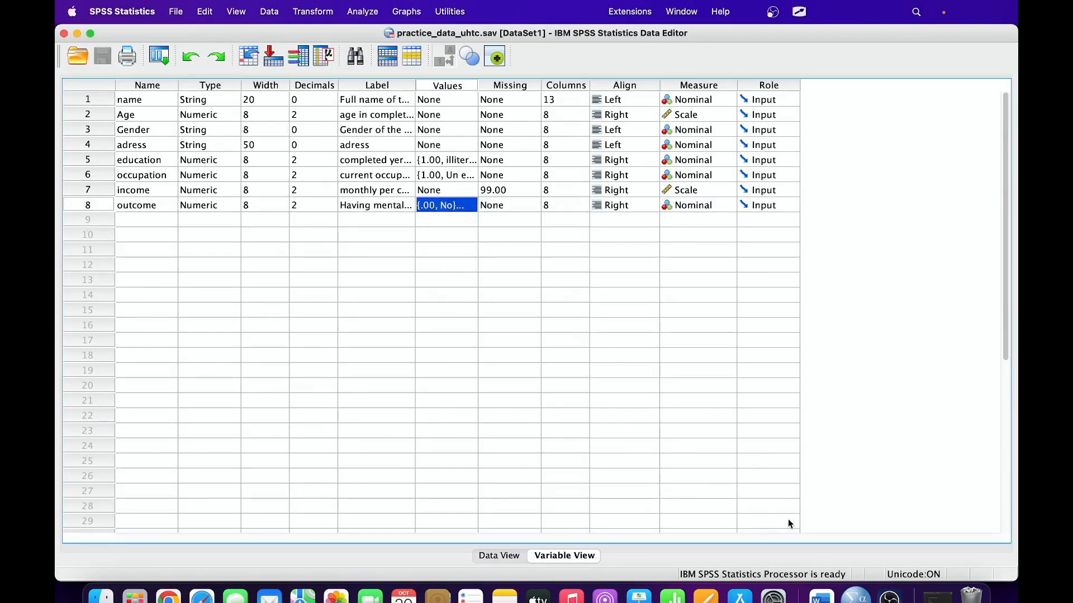
Step: Return to excel data demo.sav and paste the copied value labels into the outcome_mhdz variable
{"action": "left_click", "coordinate": [685, 16]}
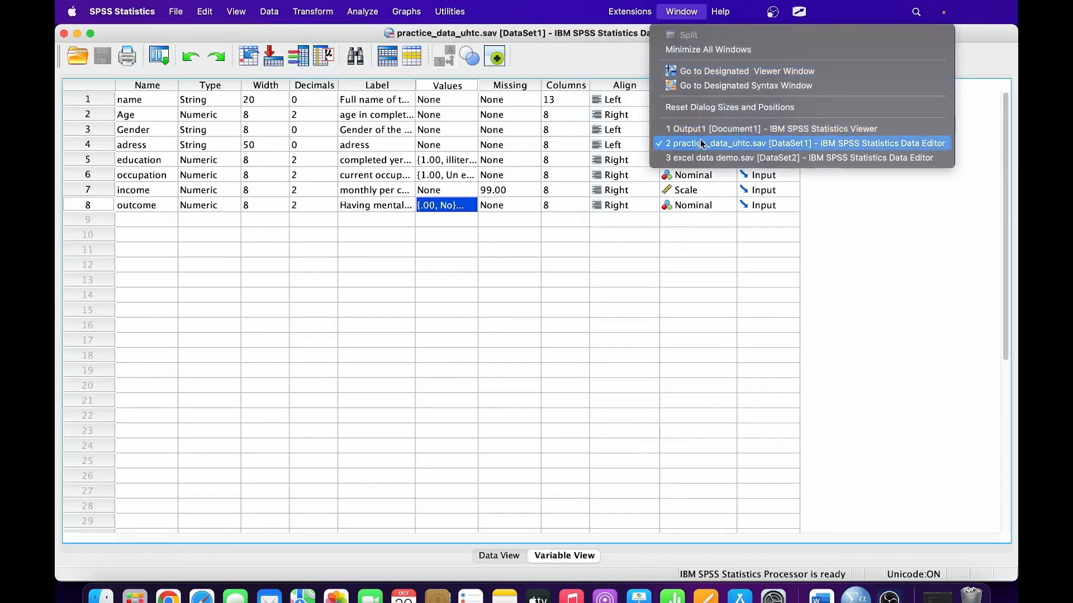
{"action": "left_click", "coordinate": [703, 160]}
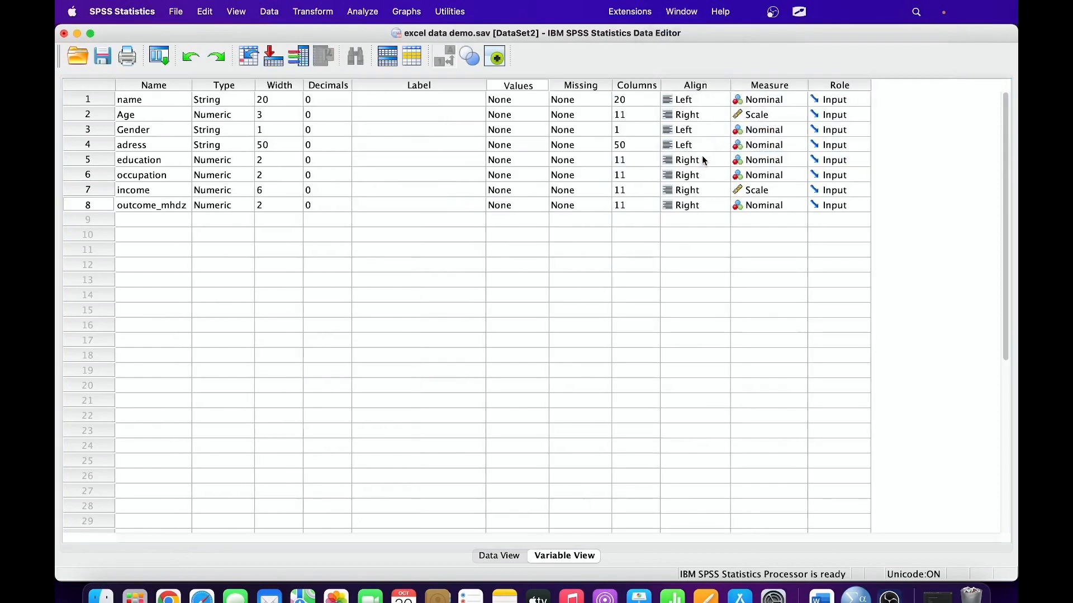
{"action": "left_click", "coordinate": [469, 206]}
{"action": "left_click", "coordinate": [500, 206]}
{"action": "right_click", "coordinate": [500, 205]}
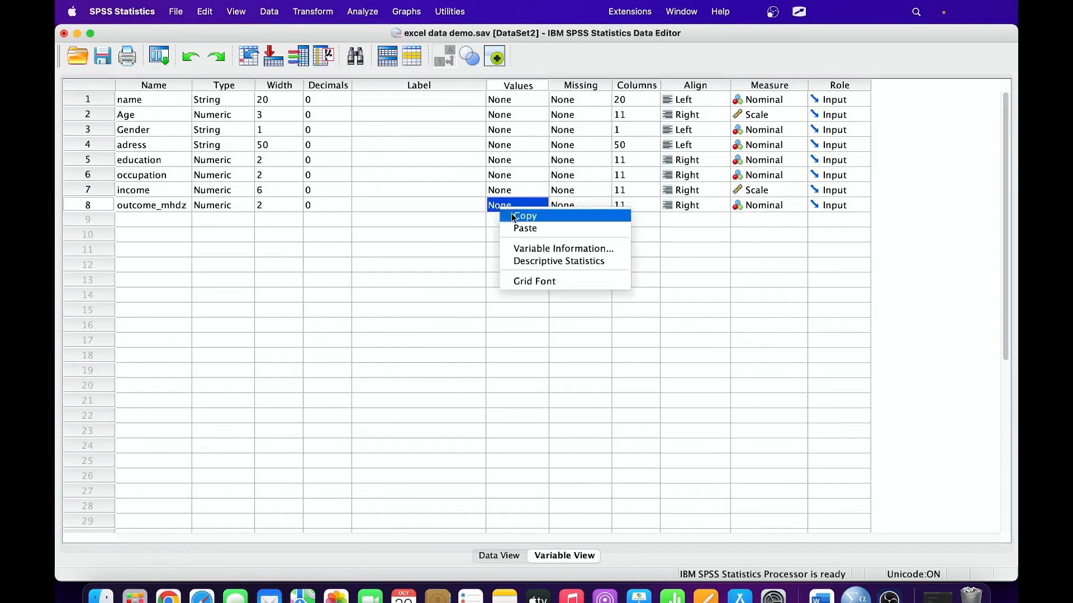
{"action": "left_click", "coordinate": [517, 226]}
{"action": "left_click", "coordinate": [513, 236]}
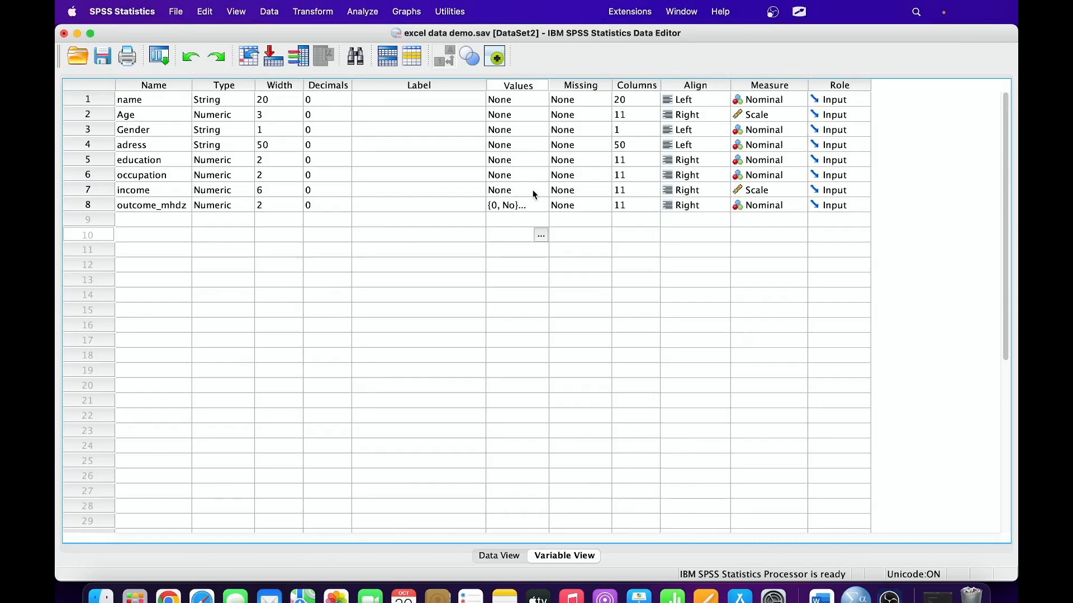
Step: Undo the value labels pasted into outcome_mhdz
{"action": "left_click", "coordinate": [271, 13]}
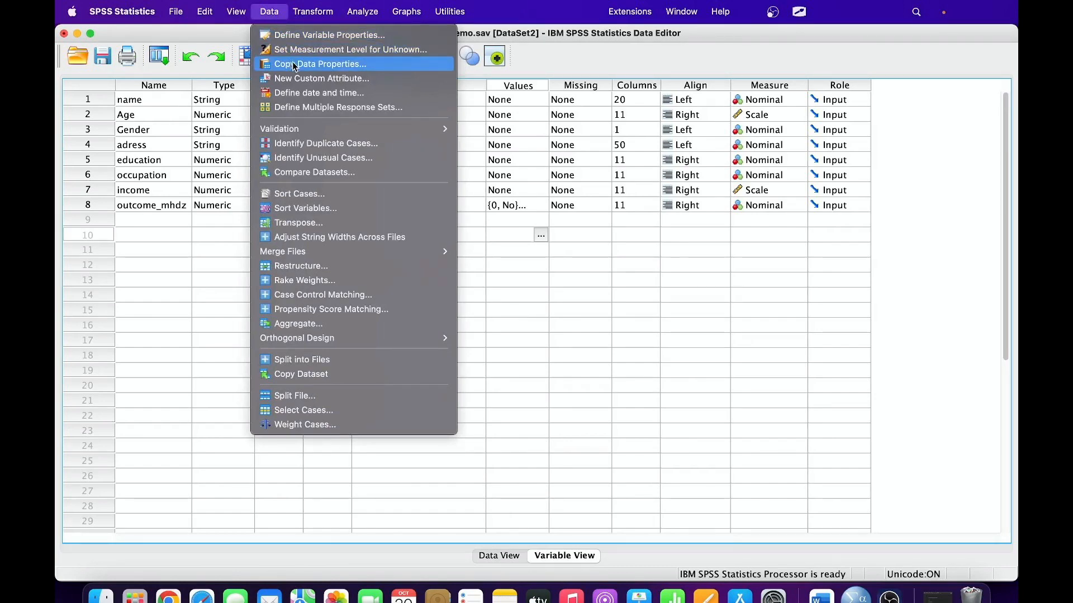
{"action": "left_click", "coordinate": [575, 257]}
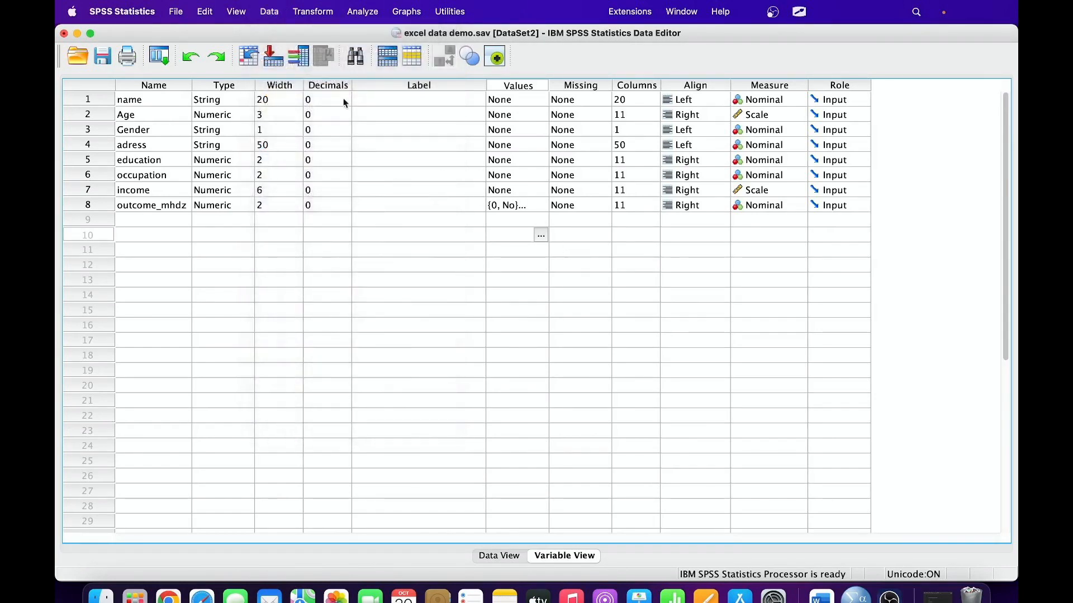
{"action": "left_click", "coordinate": [193, 59]}
Step: Start Copy Data Properties with the open dataset practice_data_uhtc.sav as the source and continue to the variable selection
{"action": "left_click", "coordinate": [270, 14]}
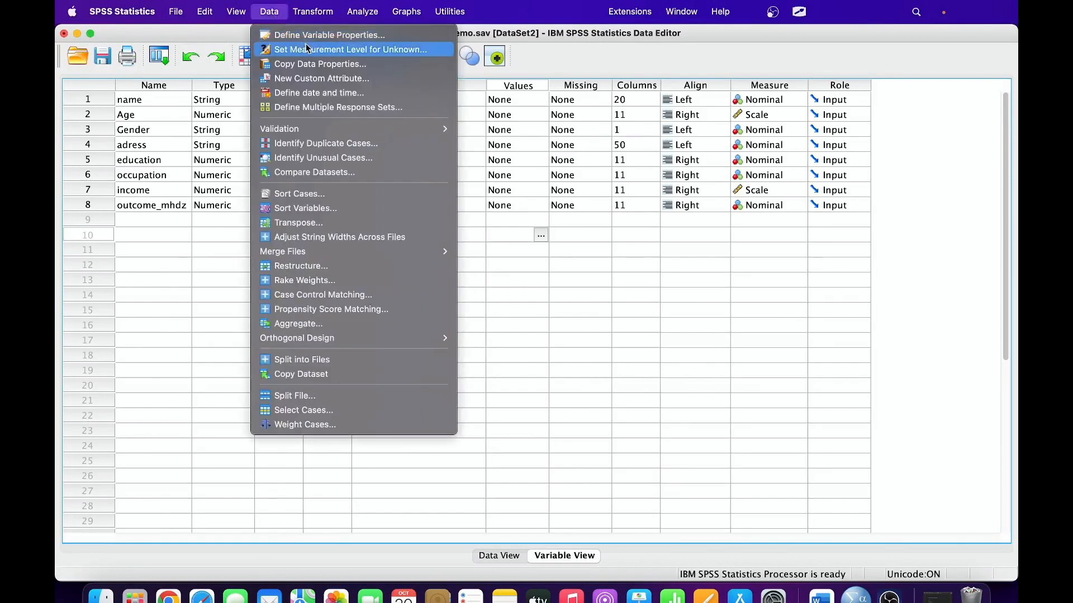
{"action": "left_click", "coordinate": [314, 66]}
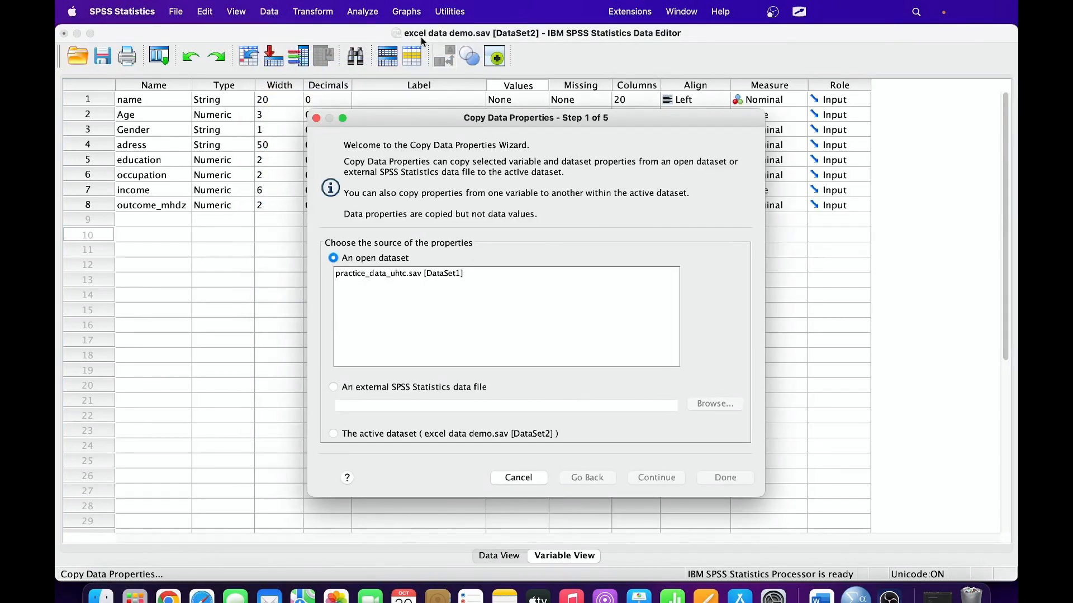
{"action": "left_click", "coordinate": [390, 278]}
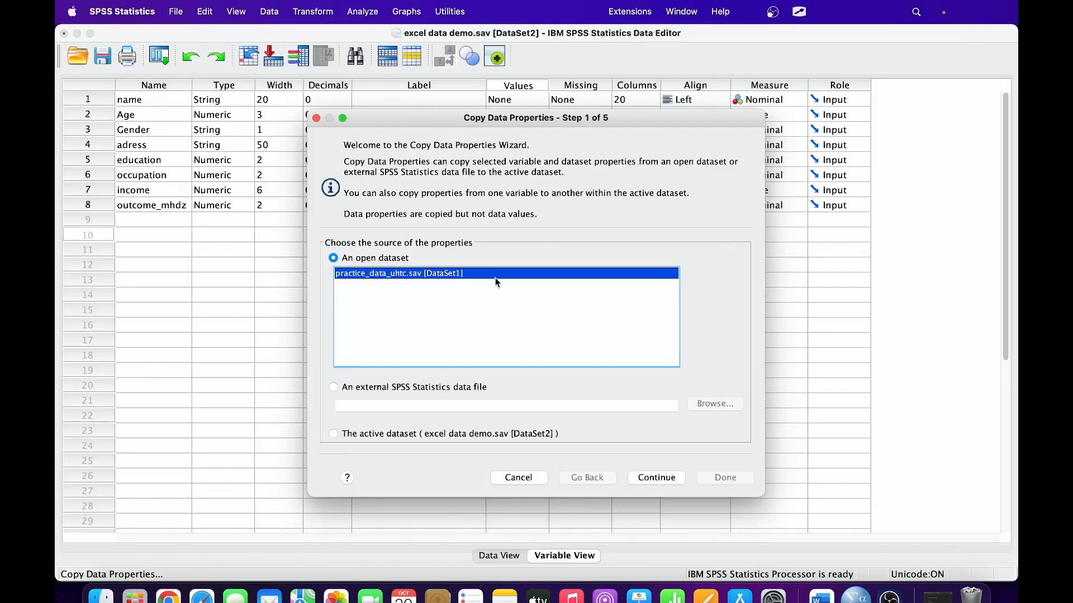
{"action": "left_click", "coordinate": [650, 480]}
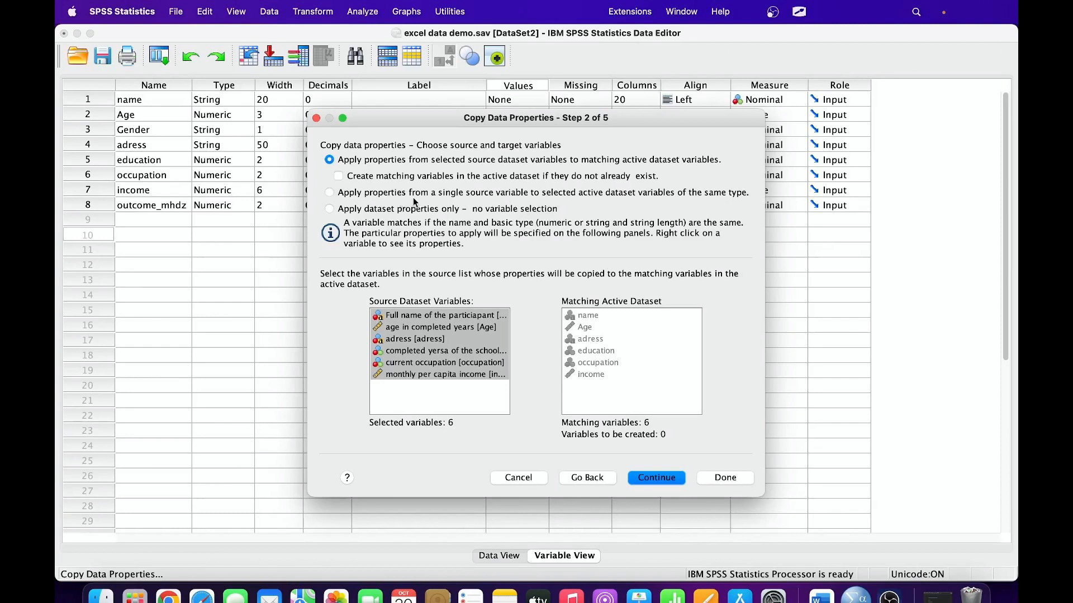
Step: Apply properties from a single source variable, choosing adress as both source and active dataset variable, and continue to the property selection
{"action": "left_click", "coordinate": [330, 193]}
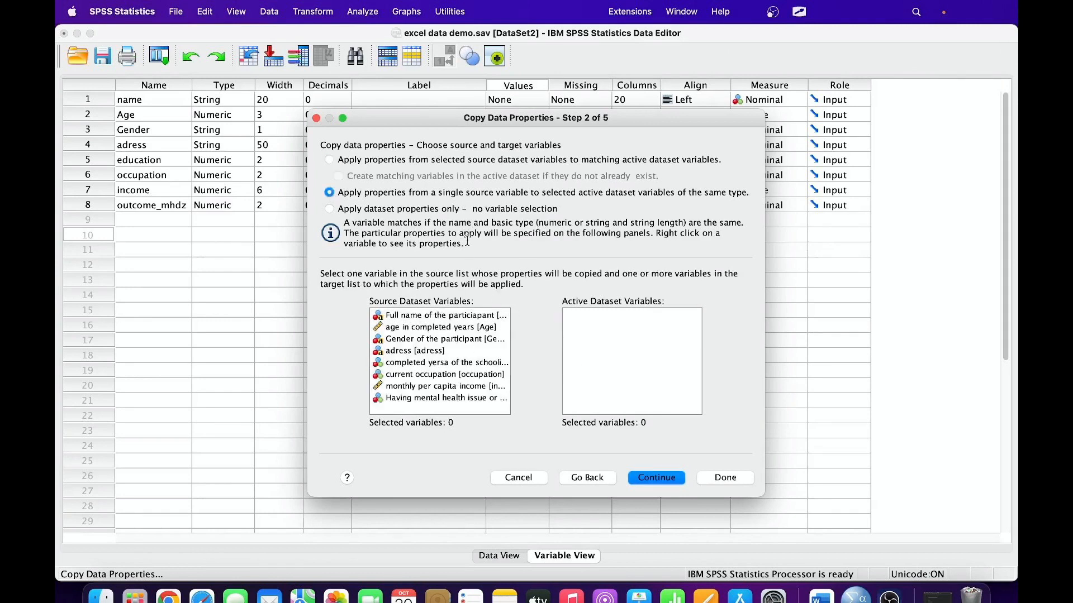
{"action": "left_click", "coordinate": [427, 339]}
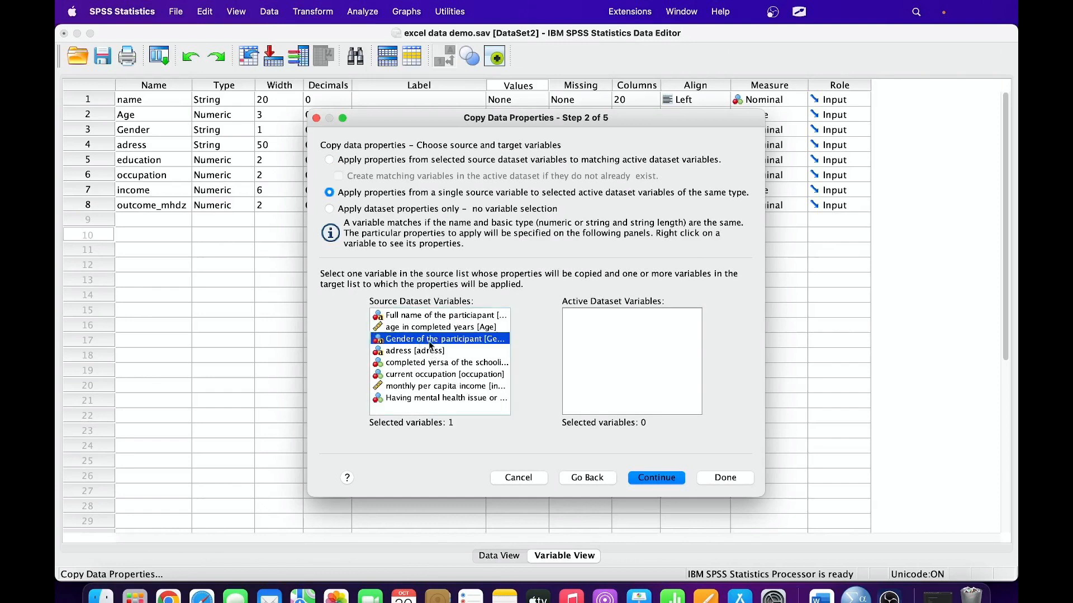
{"action": "left_click", "coordinate": [458, 397]}
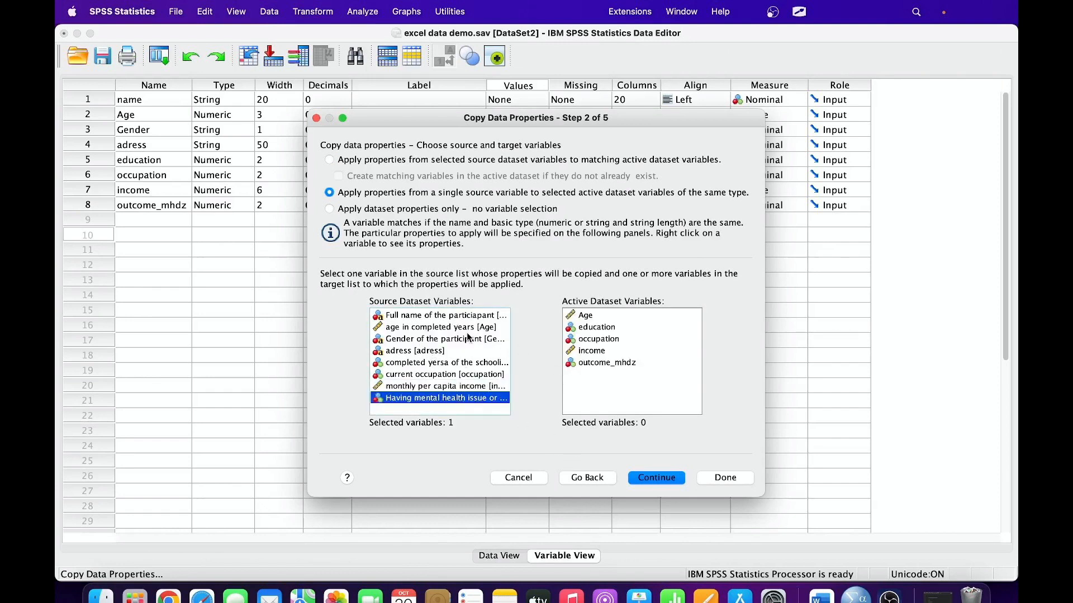
{"action": "left_click", "coordinate": [402, 352]}
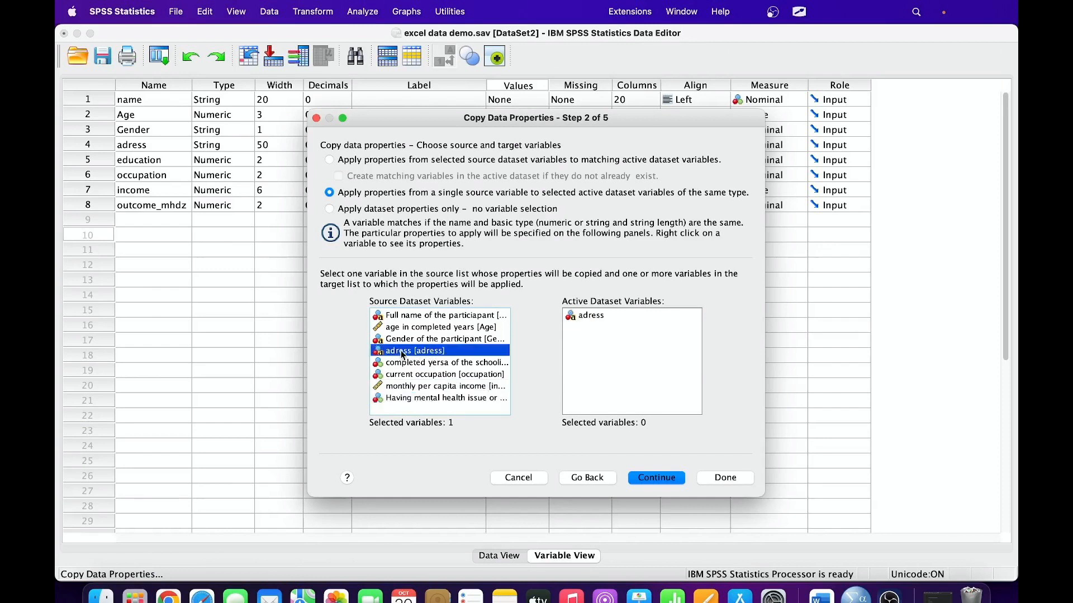
{"action": "left_click", "coordinate": [595, 317]}
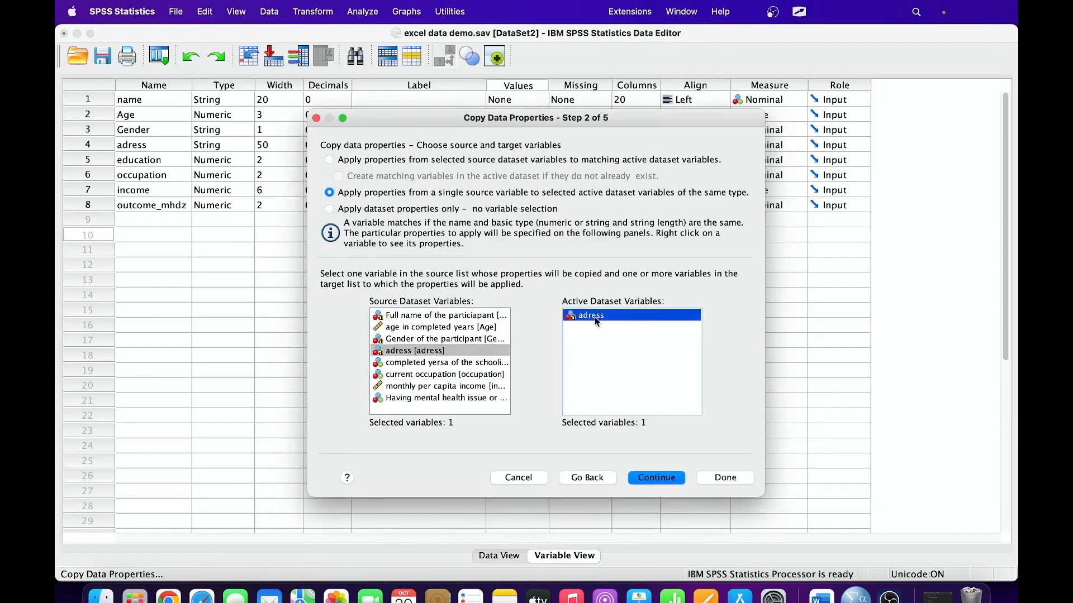
{"action": "left_click", "coordinate": [665, 480]}
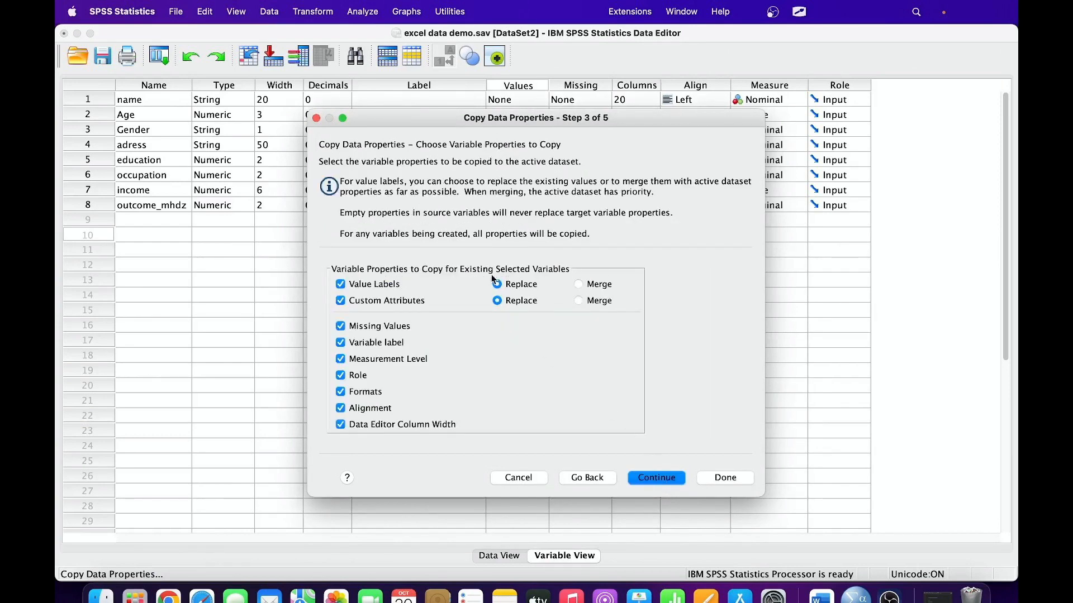
Step: Recheck the adress source and target selection, and execute the copy of all variable properties with value labels and custom attributes set to Replace
{"action": "left_click", "coordinate": [582, 477]}
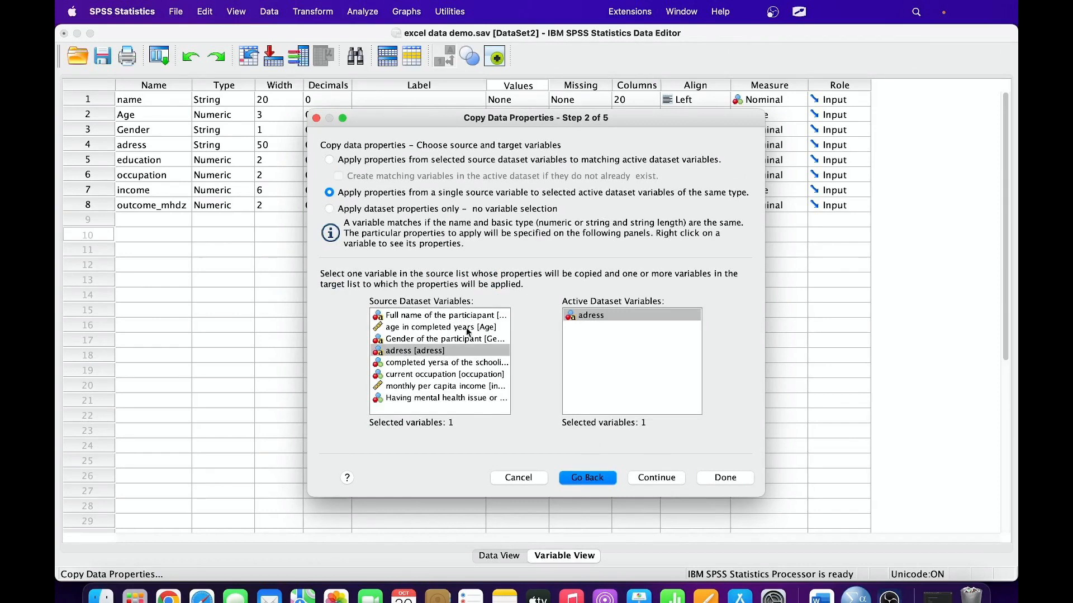
{"action": "left_click", "coordinate": [411, 353]}
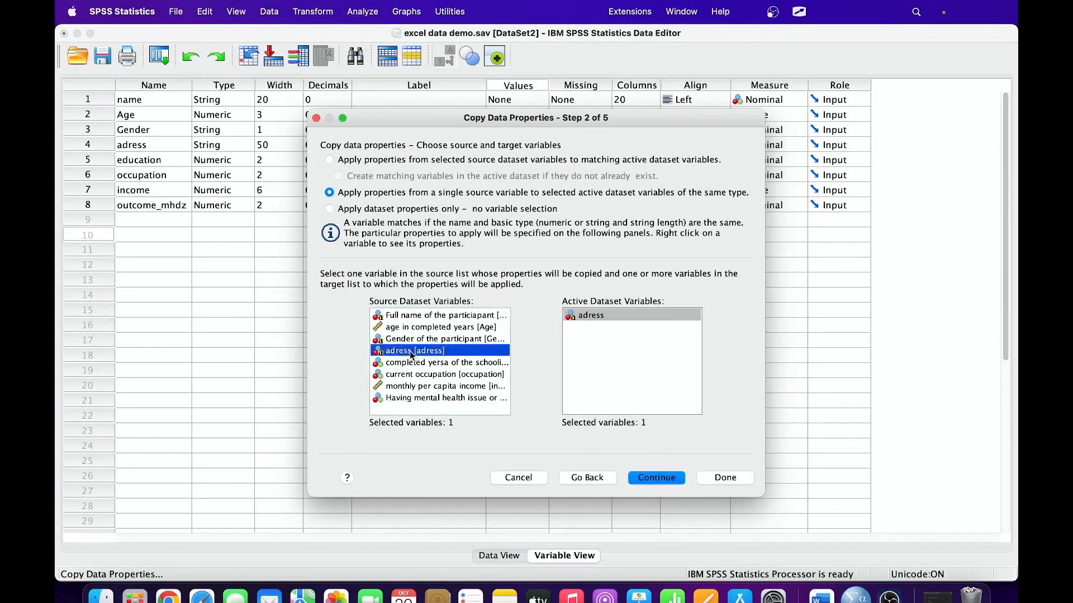
{"action": "left_click", "coordinate": [590, 317]}
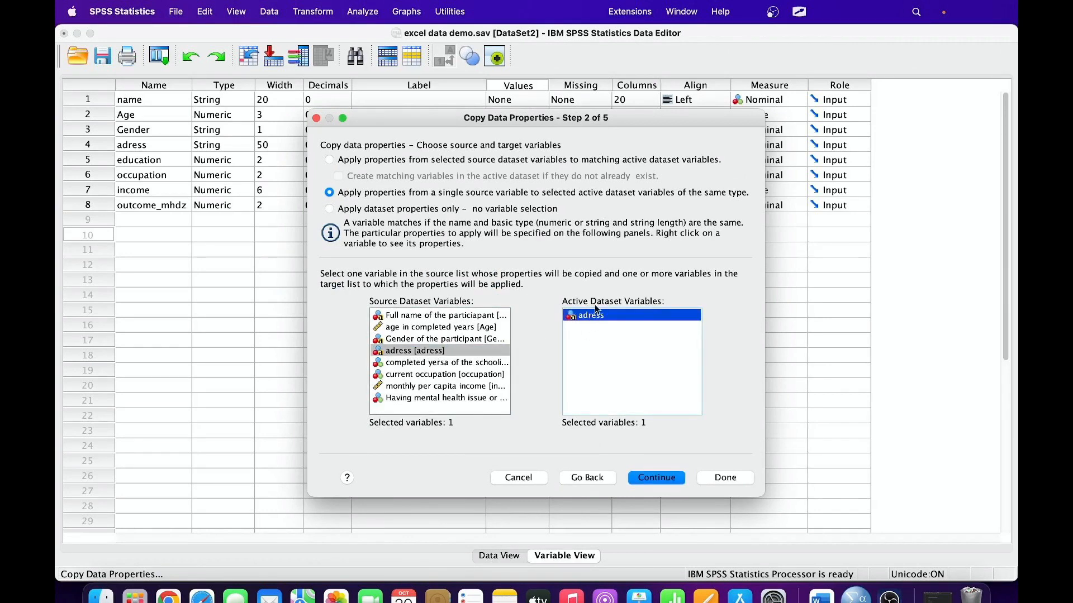
{"action": "left_click", "coordinate": [655, 479]}
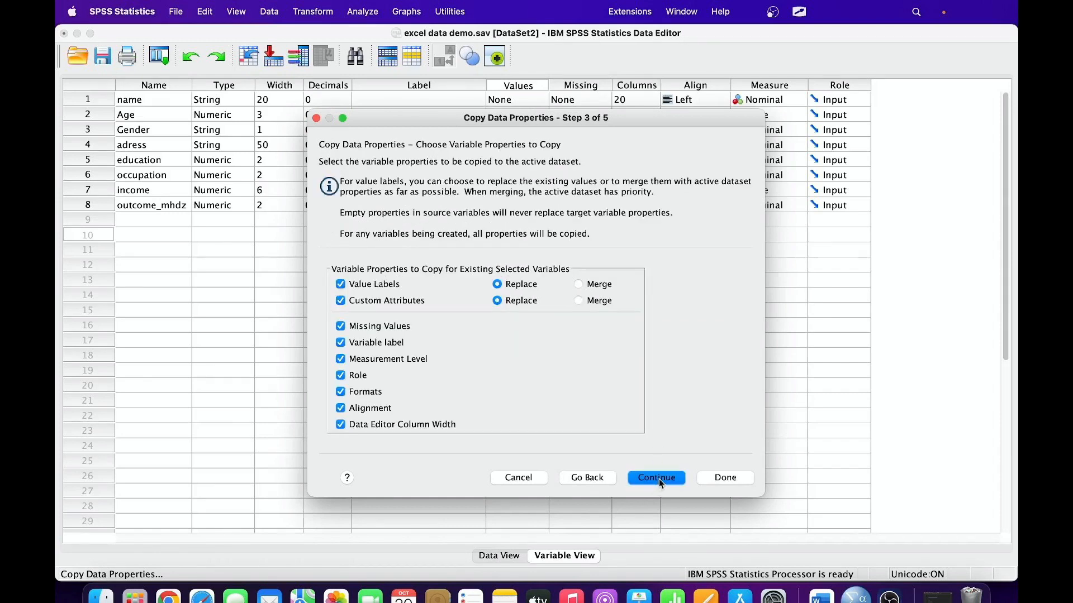
{"action": "left_click", "coordinate": [659, 478]}
{"action": "left_click", "coordinate": [659, 478]}
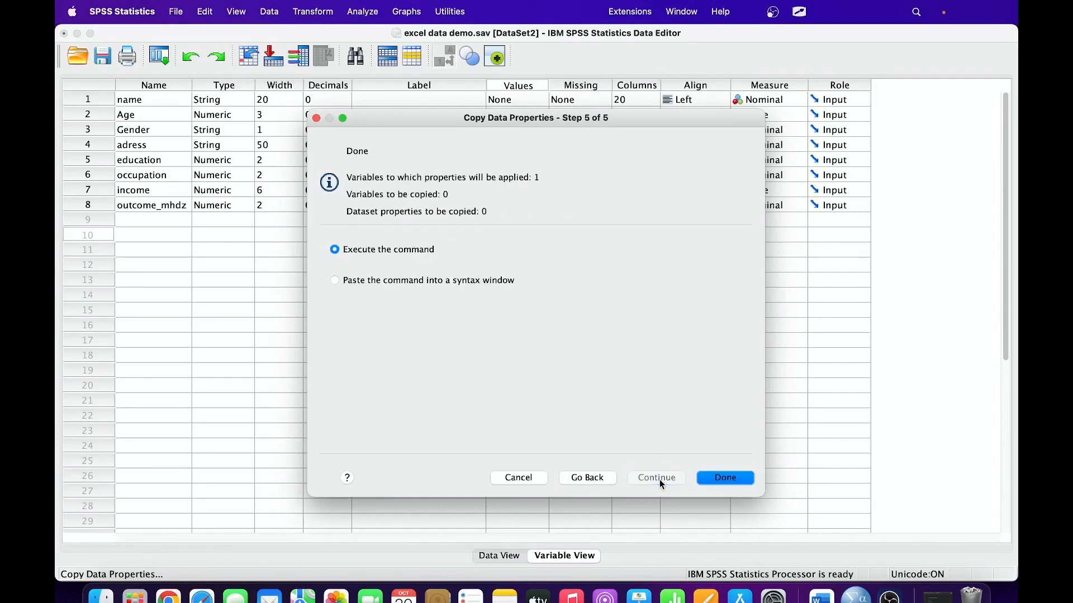
{"action": "left_click", "coordinate": [715, 478]}
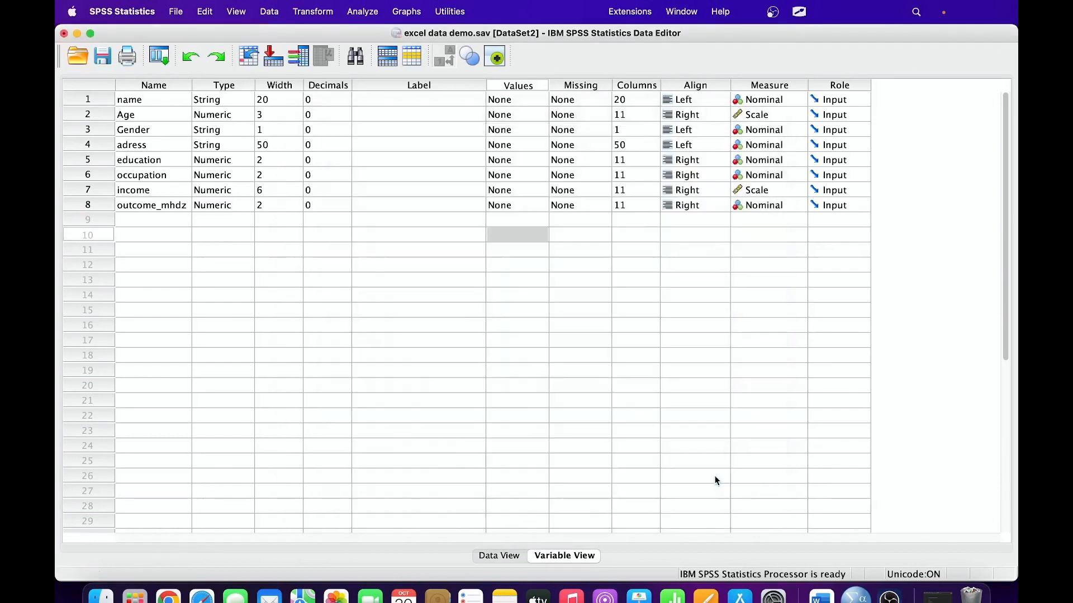
Step: Check the label copied to adress, undo the last recorded change in the data editor, and redo it
{"action": "left_click", "coordinate": [418, 145]}
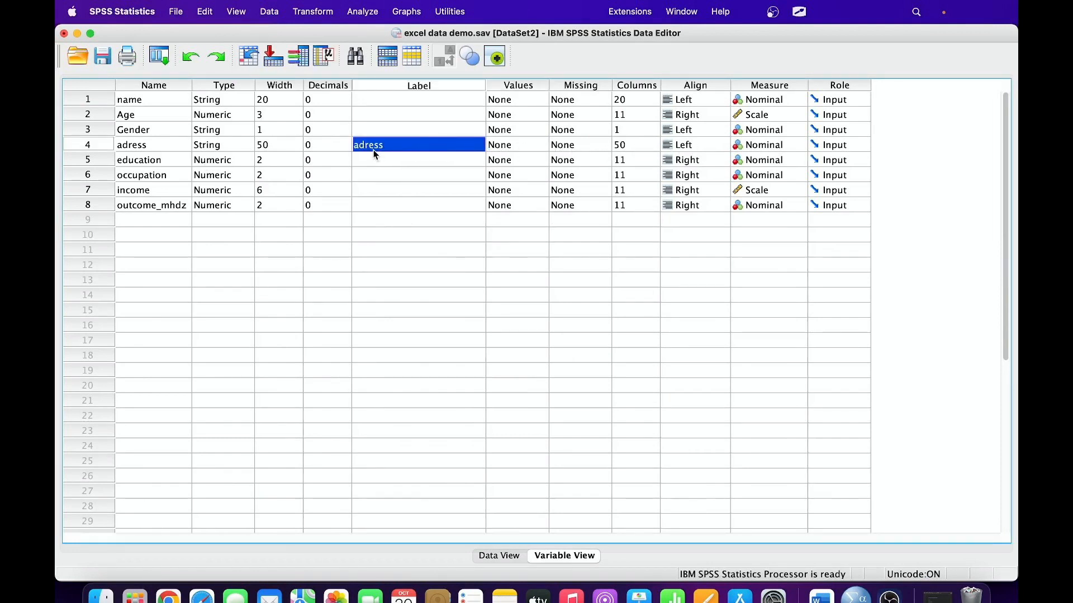
{"action": "left_click", "coordinate": [188, 59]}
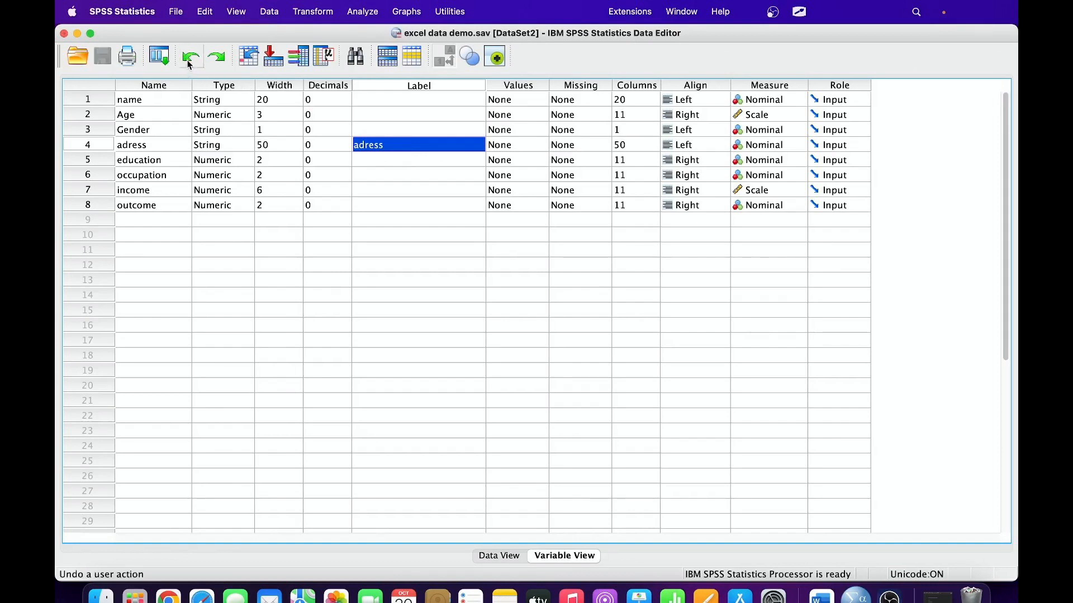
{"action": "left_click", "coordinate": [226, 62]}
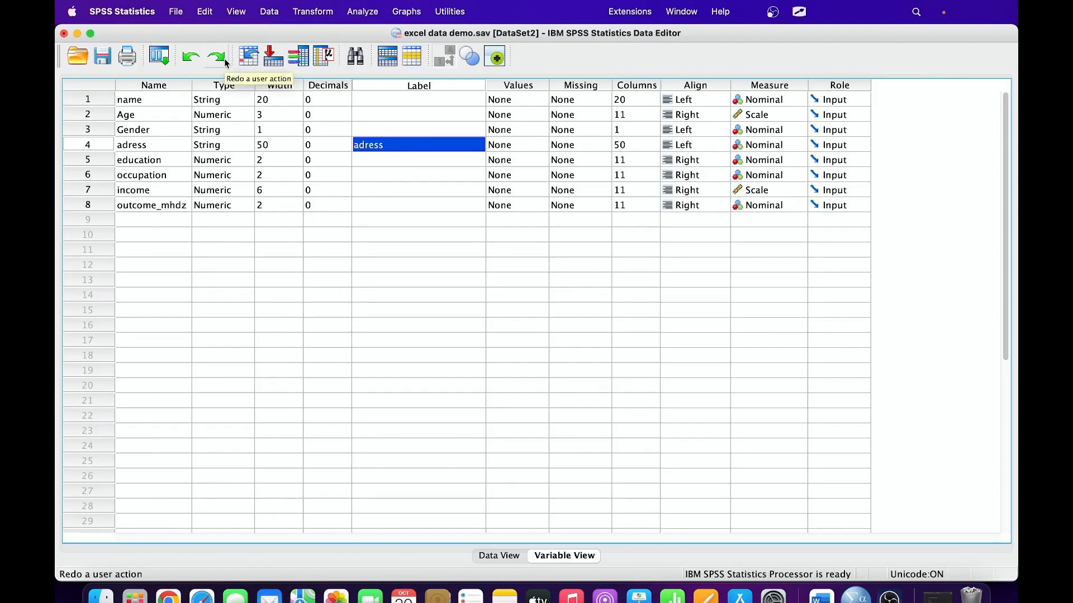
Step: Clear the variable label of adress
{"action": "left_click", "coordinate": [408, 178]}
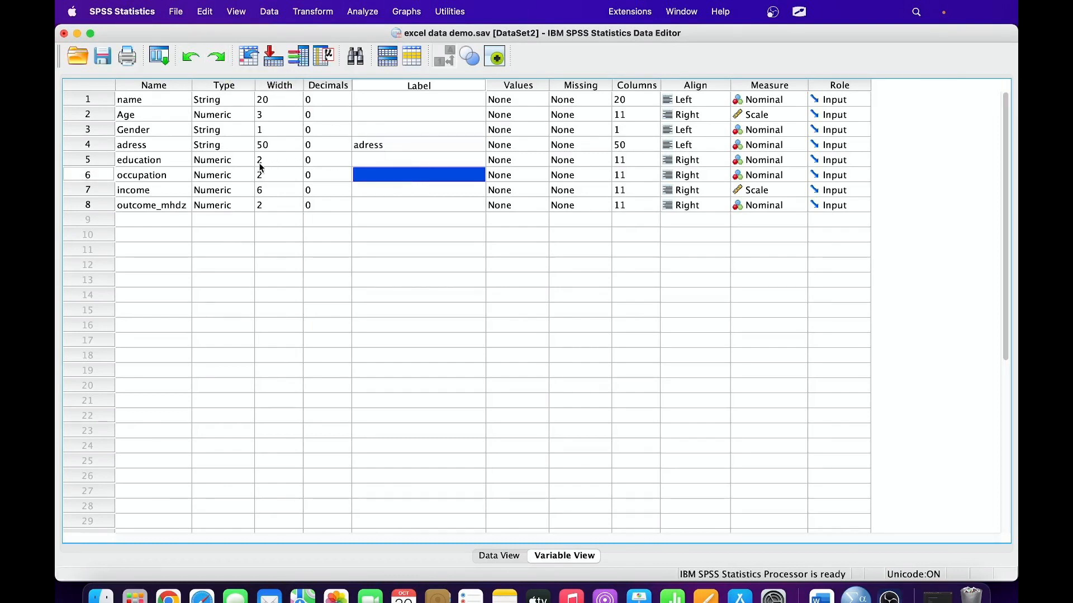
{"action": "left_click", "coordinate": [378, 147]}
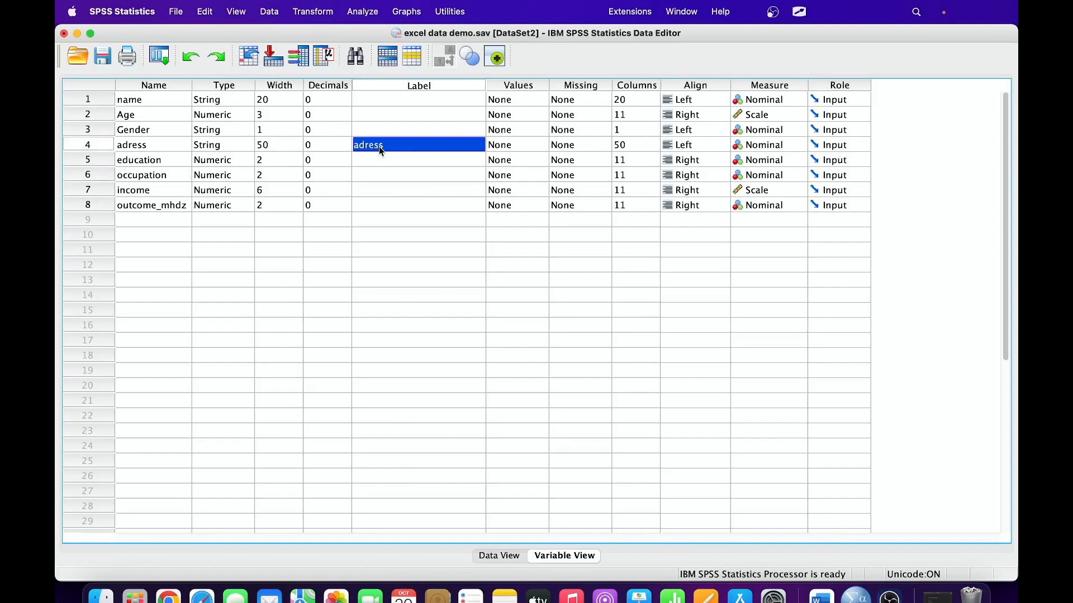
{"action": "double_click", "coordinate": [379, 148]}
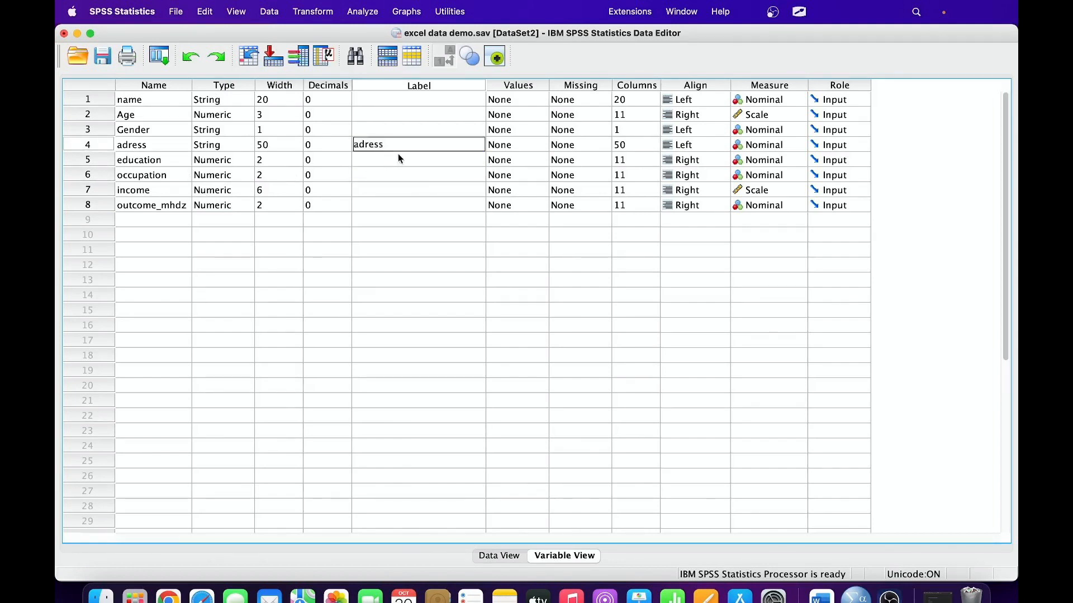
{"action": "left_click", "coordinate": [401, 158]}
{"action": "left_click", "coordinate": [401, 148]}
{"action": "double_click", "coordinate": [401, 146]}
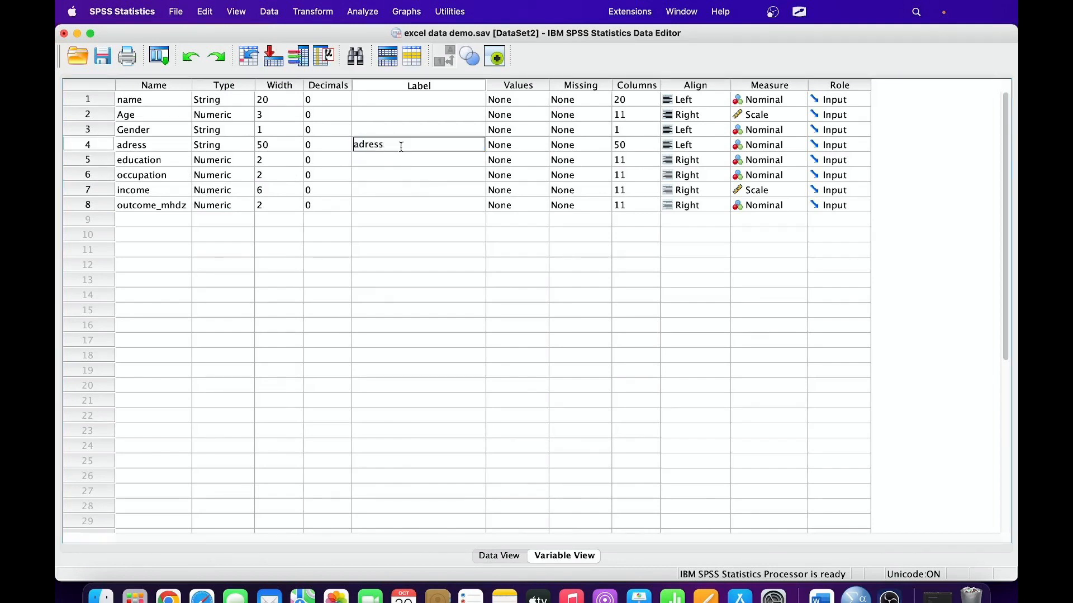
{"action": "key", "text": "BackSpace"}
{"action": "key", "text": "BackSpace"}
{"action": "key", "text": "BackSpace"}
{"action": "key", "text": "BackSpace"}
{"action": "key", "text": "BackSpace"}
{"action": "key", "text": "BackSpace"}
{"action": "key", "text": "Return"}
Step: Rename the variable outcome_mhdz to outcome and save the dataset
{"action": "double_click", "coordinate": [157, 204]}
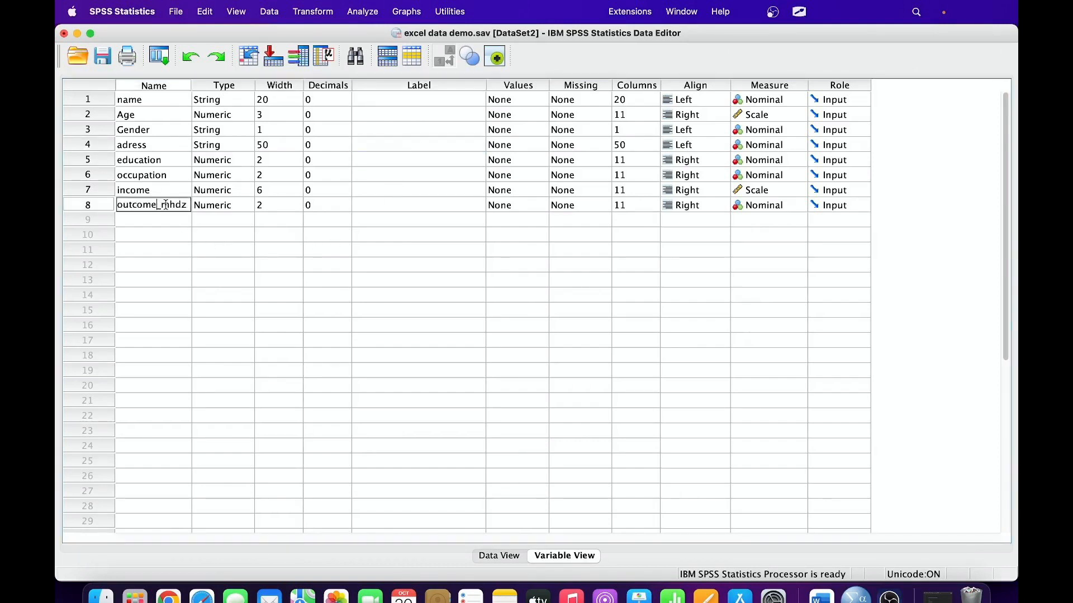
{"action": "left_click_drag", "start_coordinate": [158, 207], "coordinate": [183, 209]}
{"action": "key", "text": "BackSpace"}
{"action": "key", "text": "Return"}
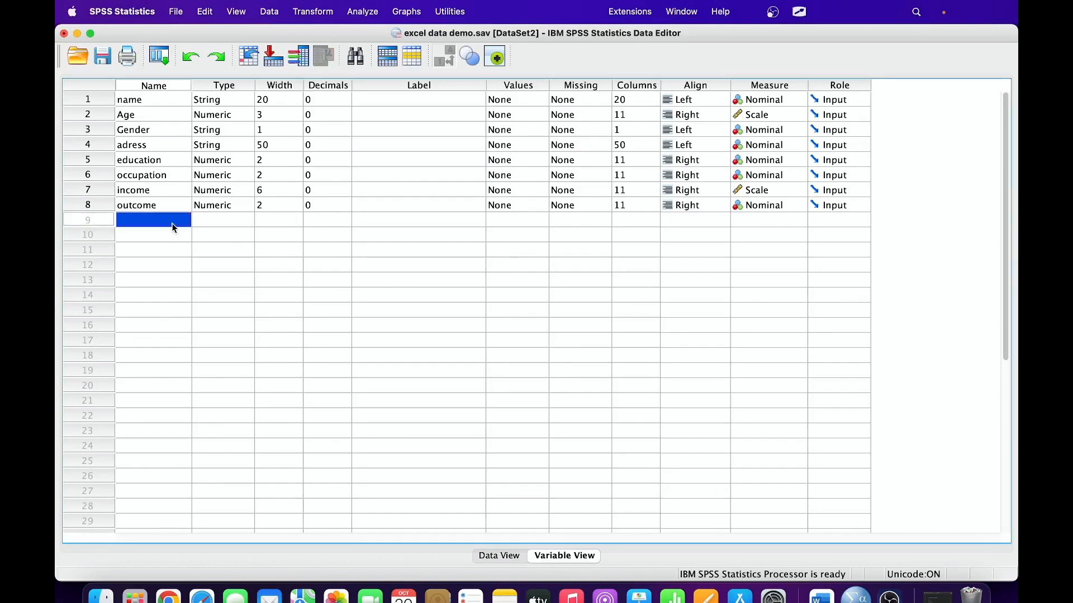
{"action": "left_click", "coordinate": [102, 58]}
Step: Start Copy Data Properties again with the open dataset practice_data_uhtc.sav as the source and proceed to choosing variables
{"action": "left_click", "coordinate": [307, 17]}
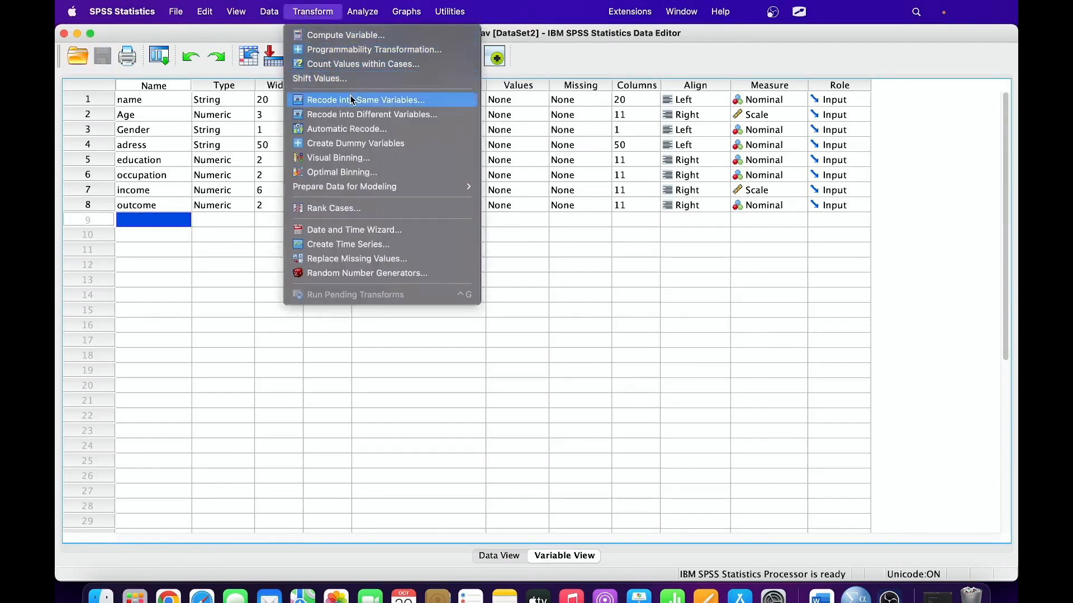
{"action": "mouse_move", "coordinate": [271, 12]}
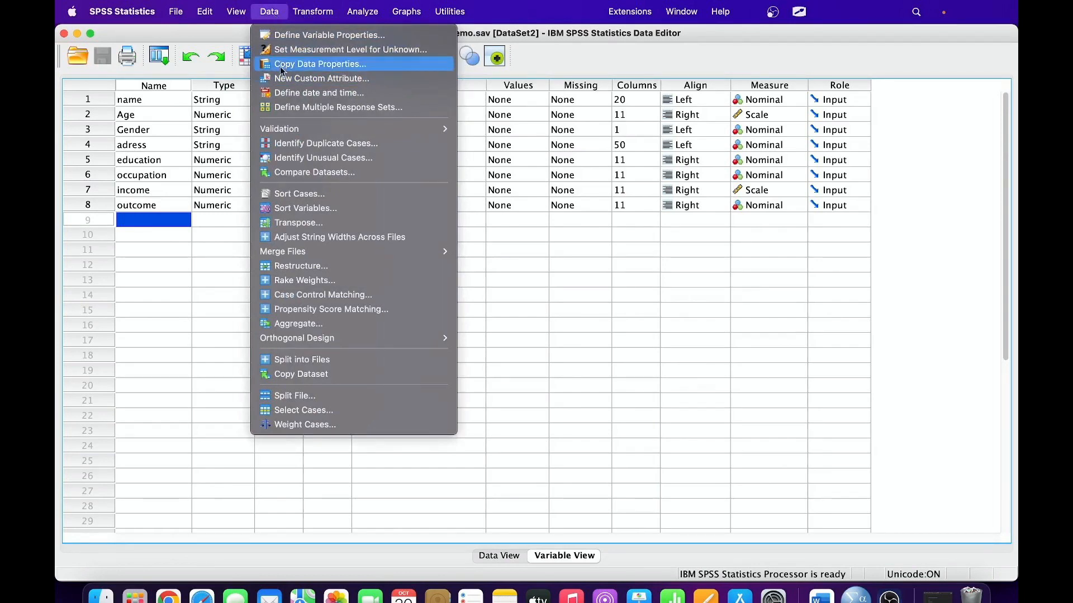
{"action": "left_click", "coordinate": [300, 64]}
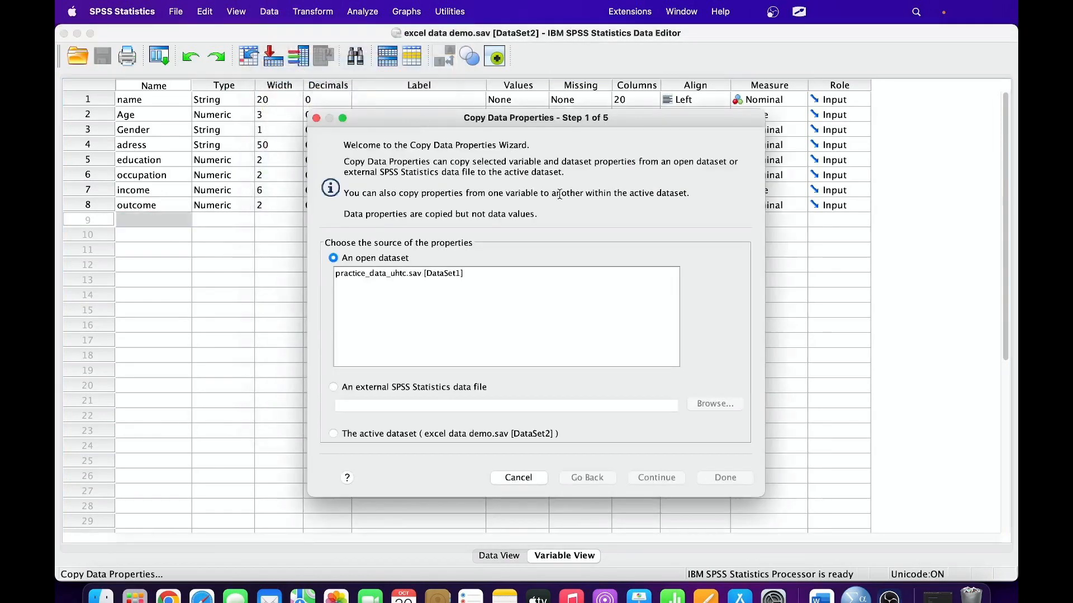
{"action": "left_click", "coordinate": [430, 274]}
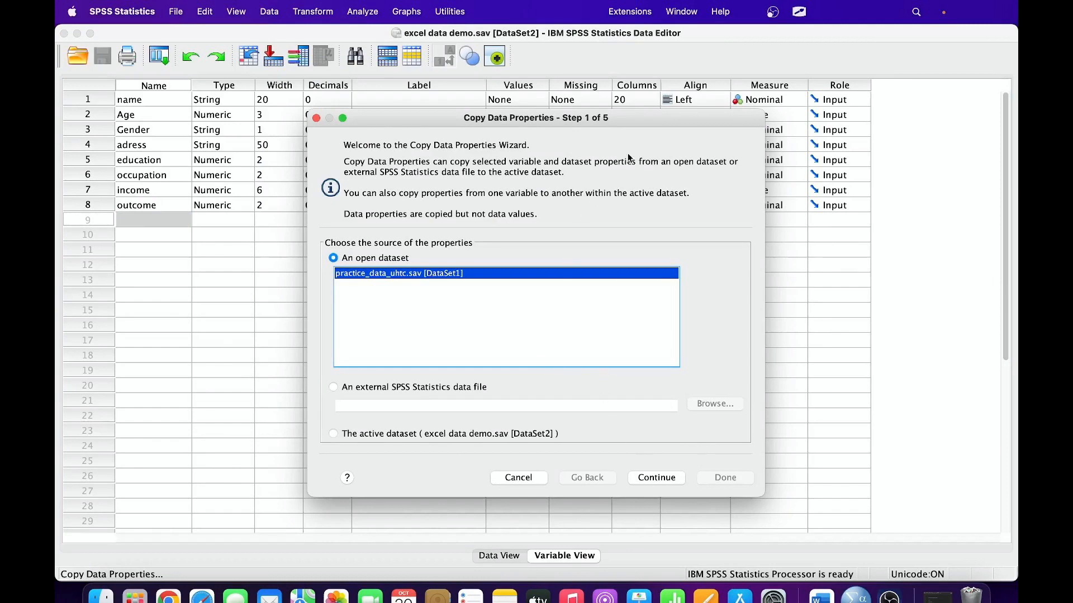
{"action": "left_click", "coordinate": [662, 479]}
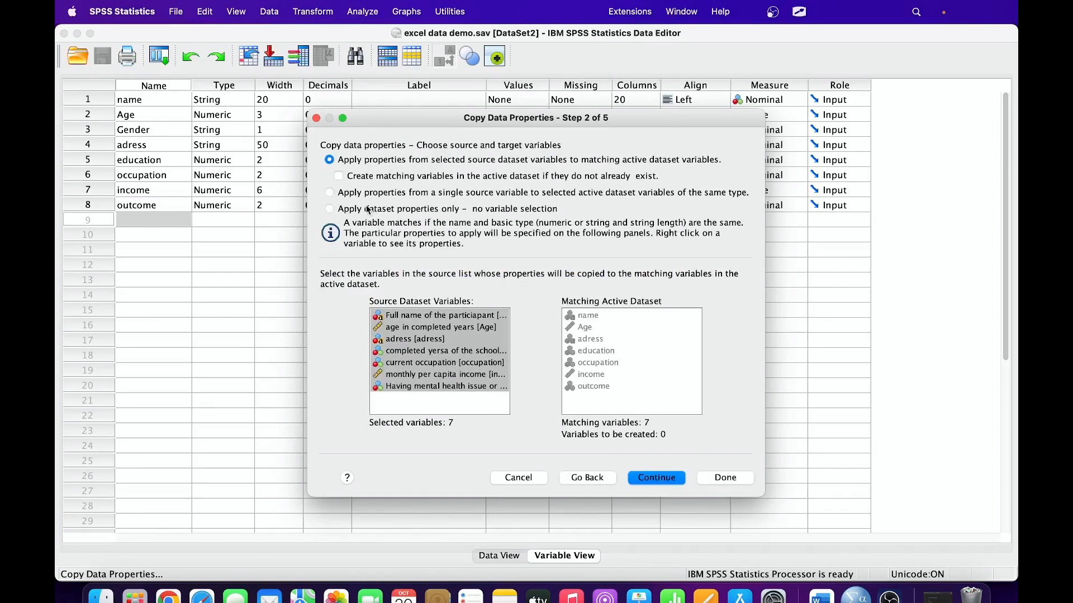
Step: Apply properties from the selected source variables to matching active dataset variables, with creation of matching variables that do not exist enabled
{"action": "left_click", "coordinate": [330, 193]}
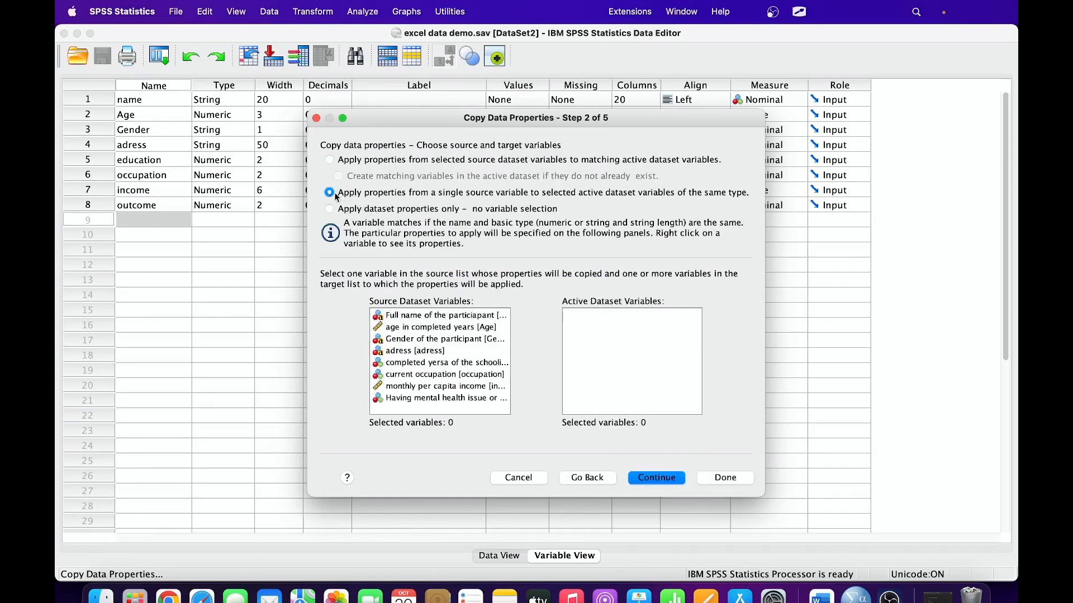
{"action": "left_click", "coordinate": [330, 209]}
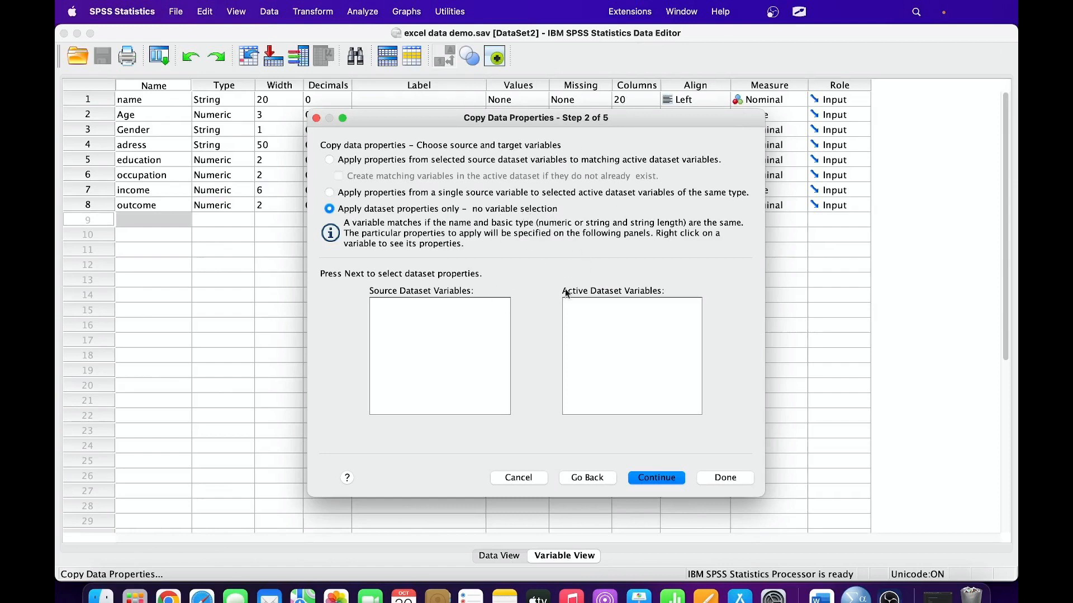
{"action": "left_click", "coordinate": [329, 160]}
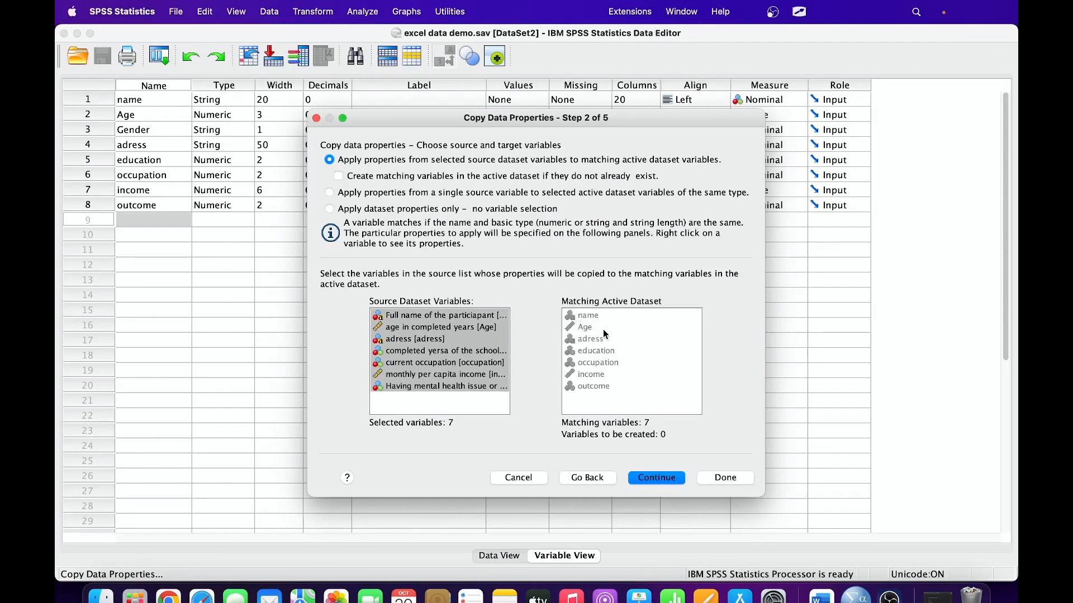
{"action": "left_click", "coordinate": [339, 176]}
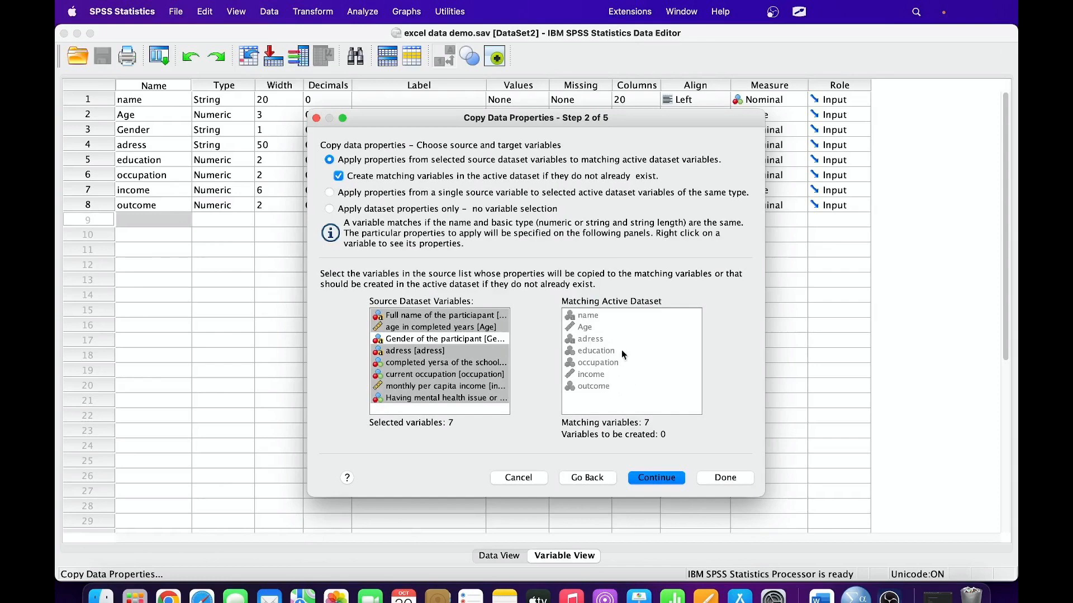
Step: Keep all variable properties selected with Replace for value labels and custom attributes, and execute the copy for the matching variables
{"action": "left_click", "coordinate": [656, 478]}
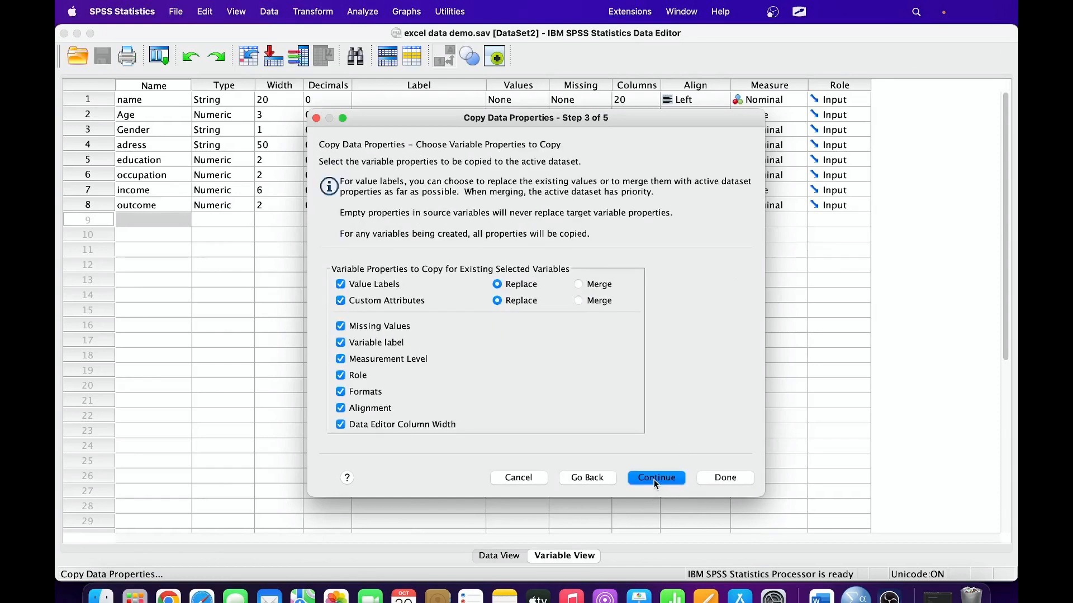
{"action": "left_click", "coordinate": [656, 478]}
{"action": "left_click", "coordinate": [658, 479]}
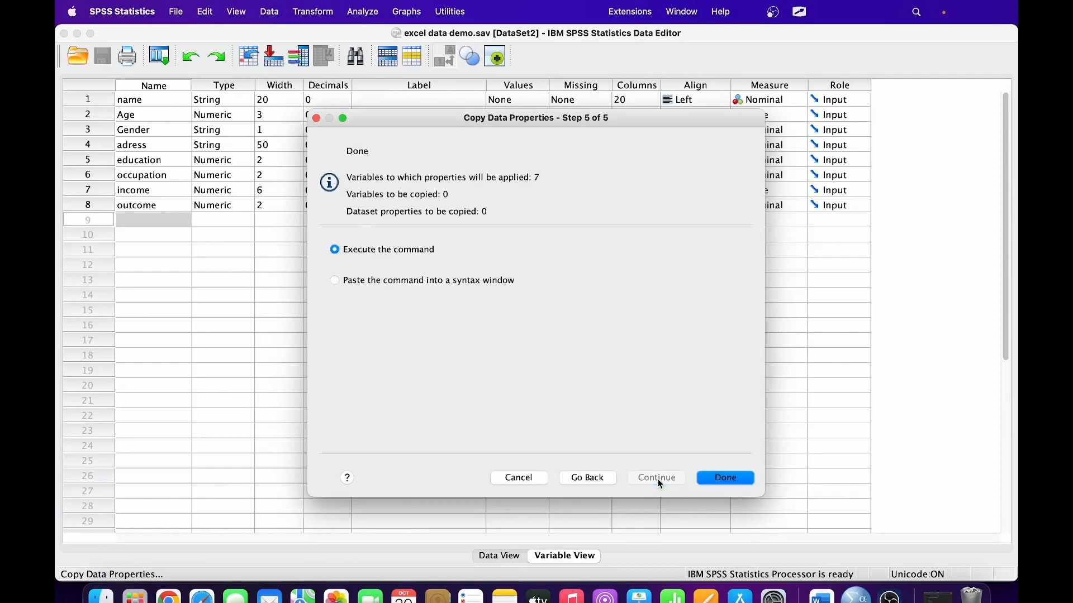
{"action": "left_click", "coordinate": [716, 478]}
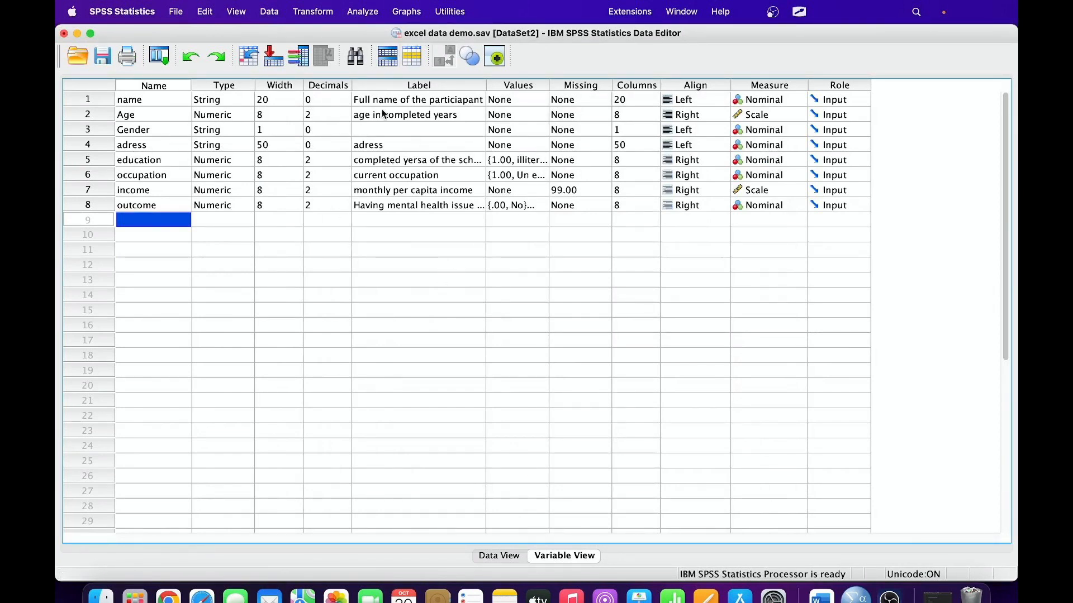
Step: Examine the copied variable labels from name to outcome and the value labels of education, occupation and outcome
{"action": "left_click", "coordinate": [395, 99]}
{"action": "left_click", "coordinate": [401, 115]}
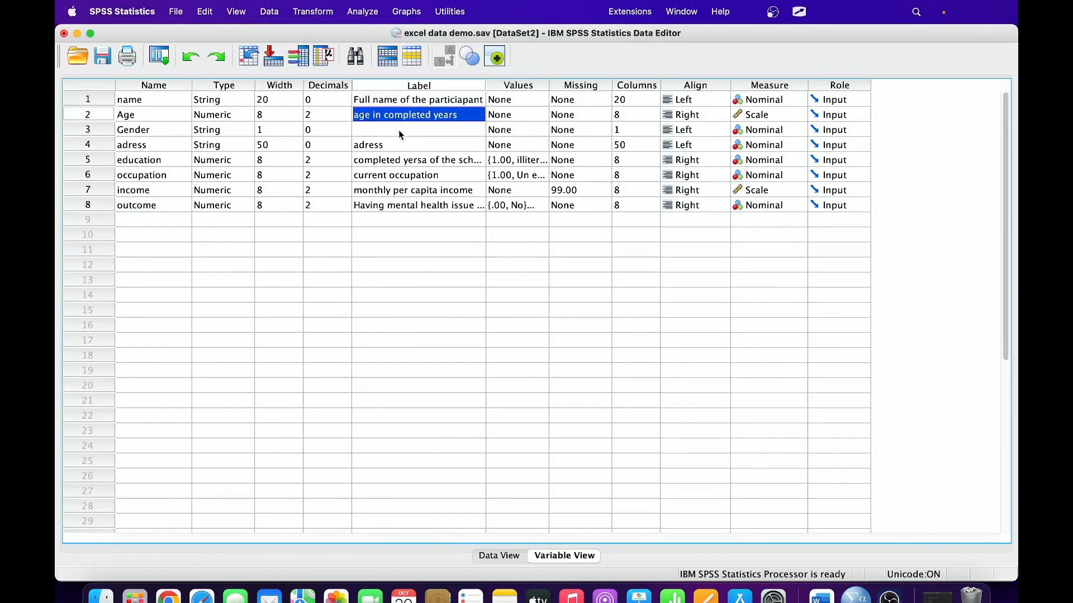
{"action": "left_click", "coordinate": [400, 146]}
{"action": "left_click", "coordinate": [402, 160]}
{"action": "left_click", "coordinate": [404, 176]}
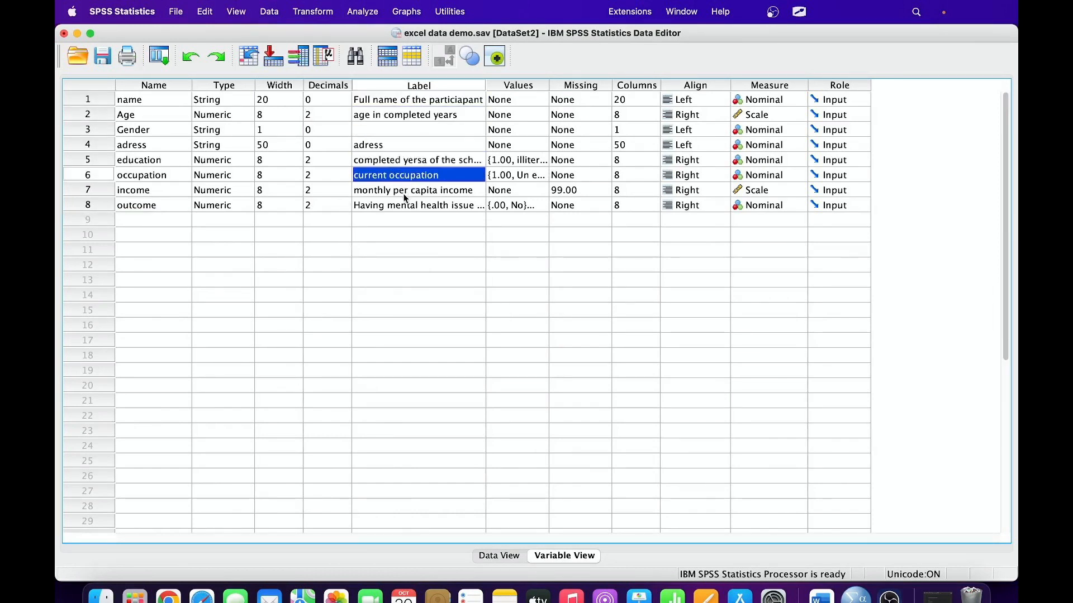
{"action": "left_click", "coordinate": [405, 191]}
{"action": "left_click", "coordinate": [406, 206]}
{"action": "left_click", "coordinate": [504, 103]}
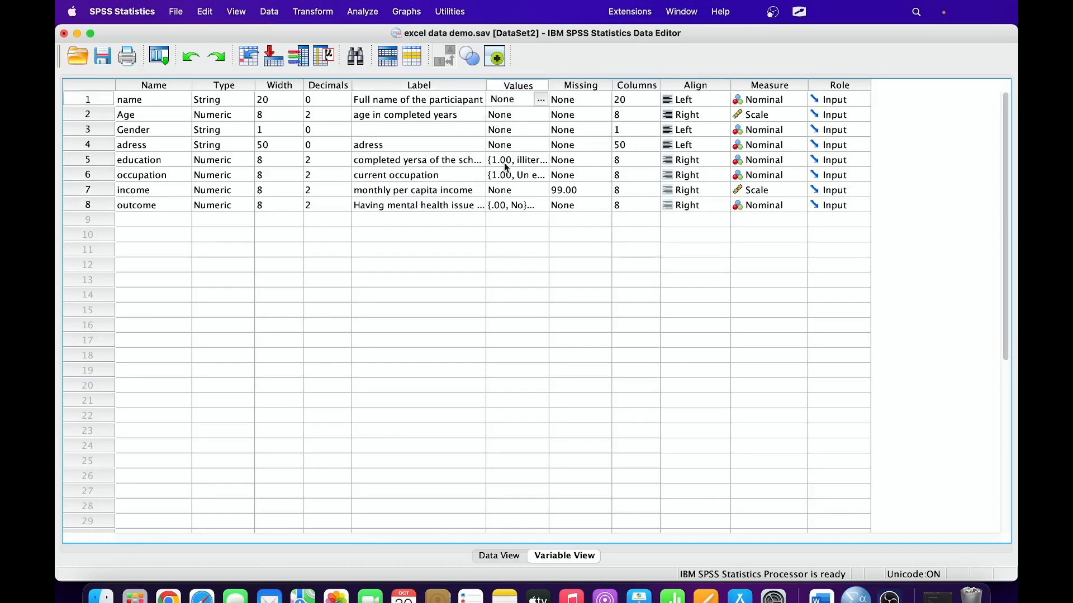
{"action": "left_click", "coordinate": [507, 161]}
{"action": "left_click", "coordinate": [508, 176]}
{"action": "left_click", "coordinate": [511, 205]}
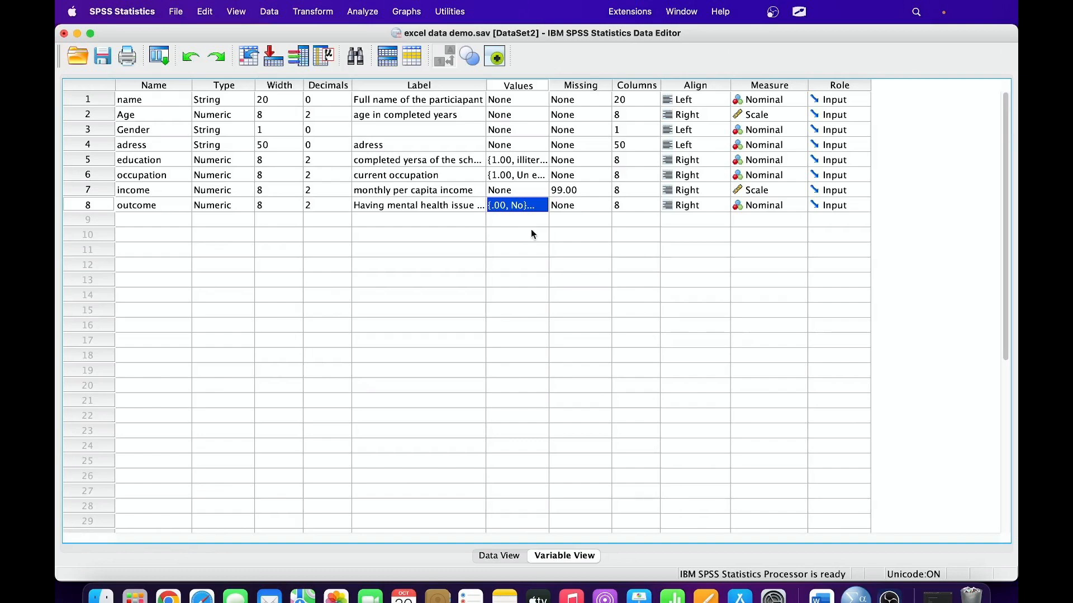
{"action": "left_click", "coordinate": [890, 597]}
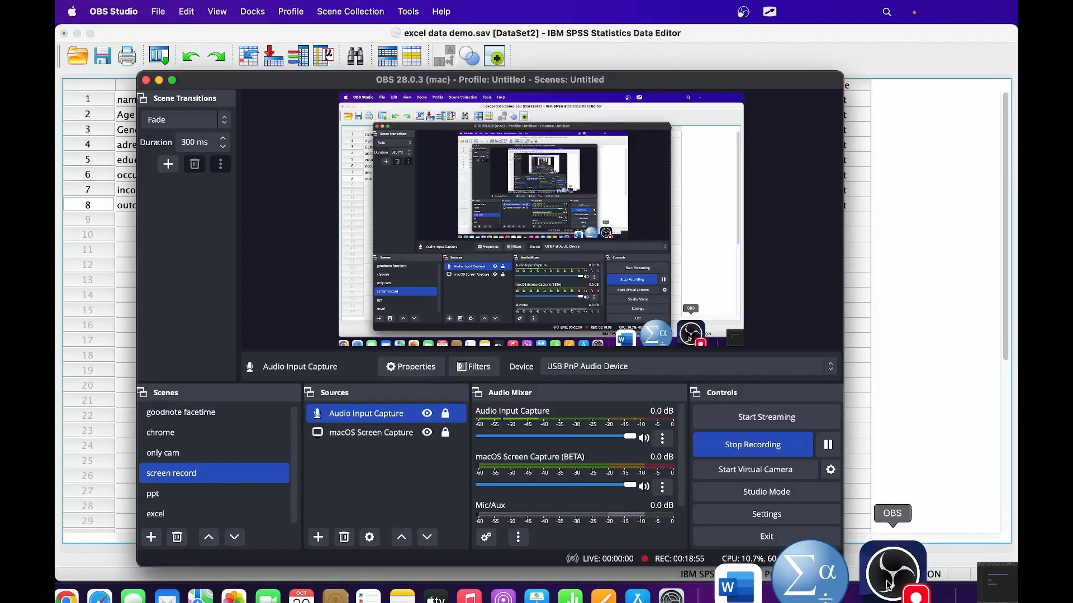